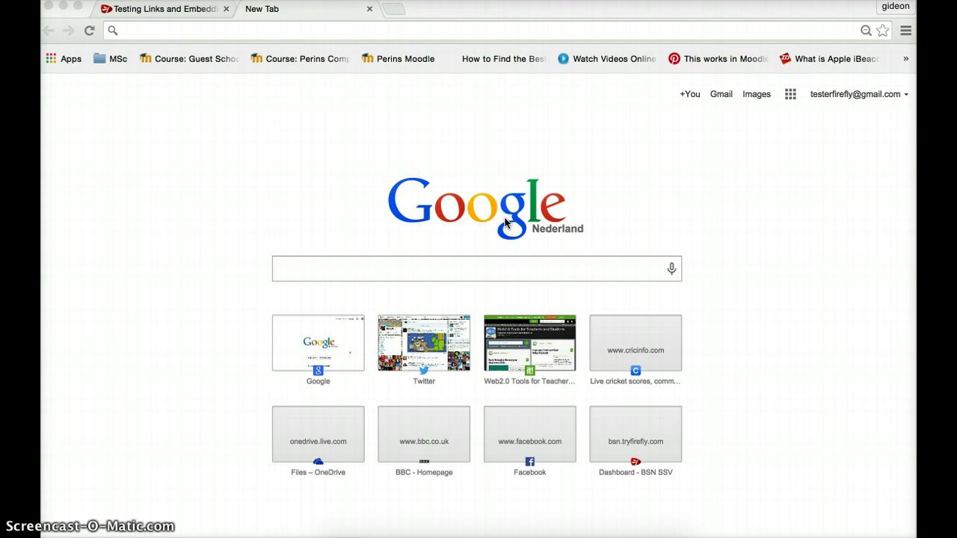
# Search Google for "onedrive" and open the onedrive.live.com result
pyautogui.click(496, 270)
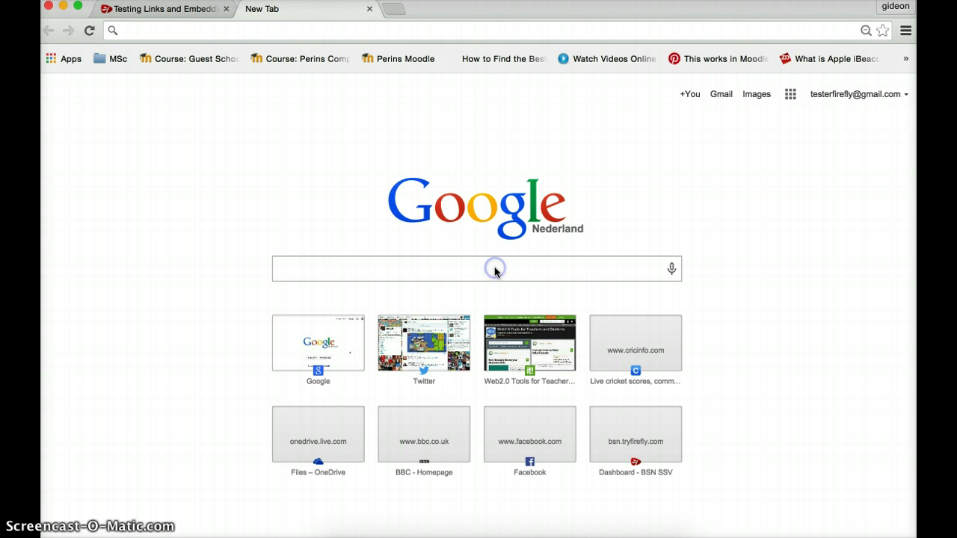
pyautogui.click(495, 272)
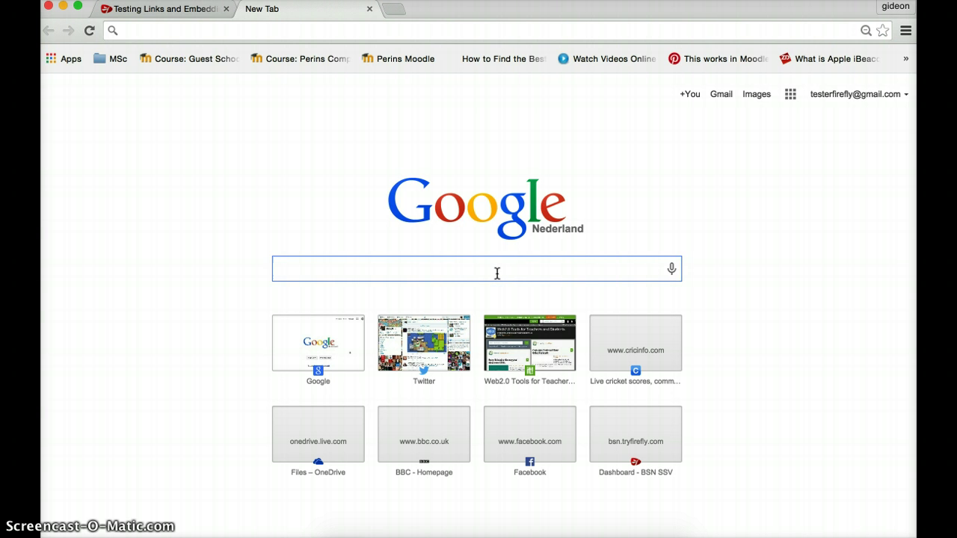
pyautogui.write('oned')
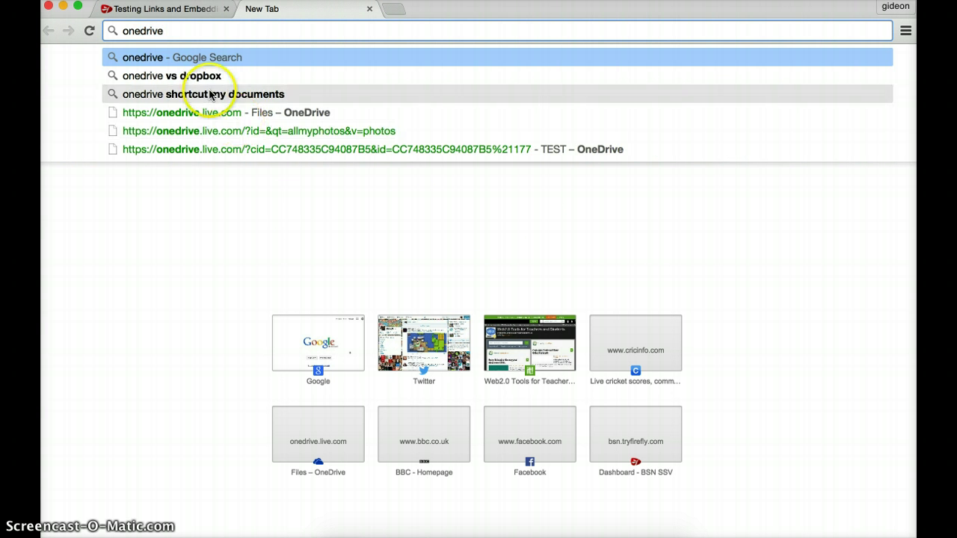
pyautogui.write('rive')
pyautogui.click(215, 58)
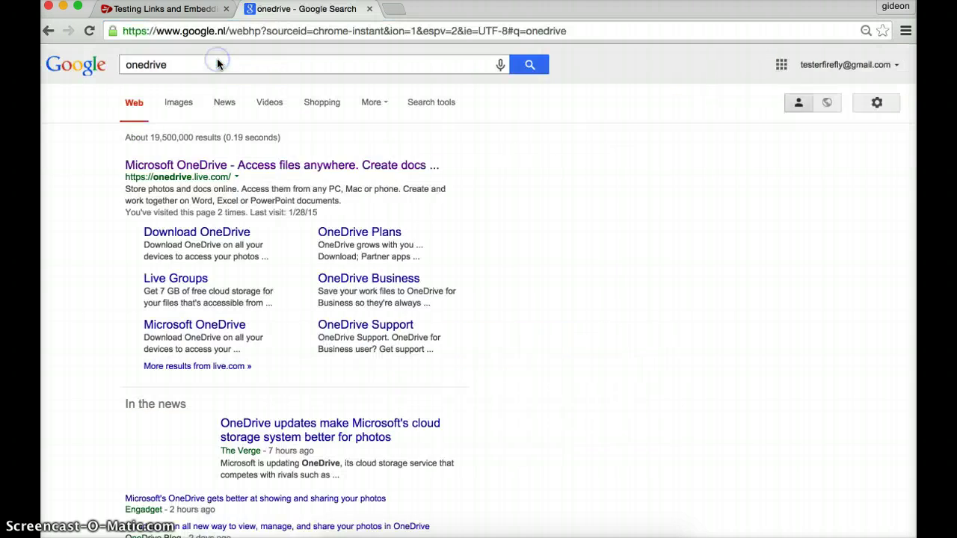
pyautogui.click(230, 175)
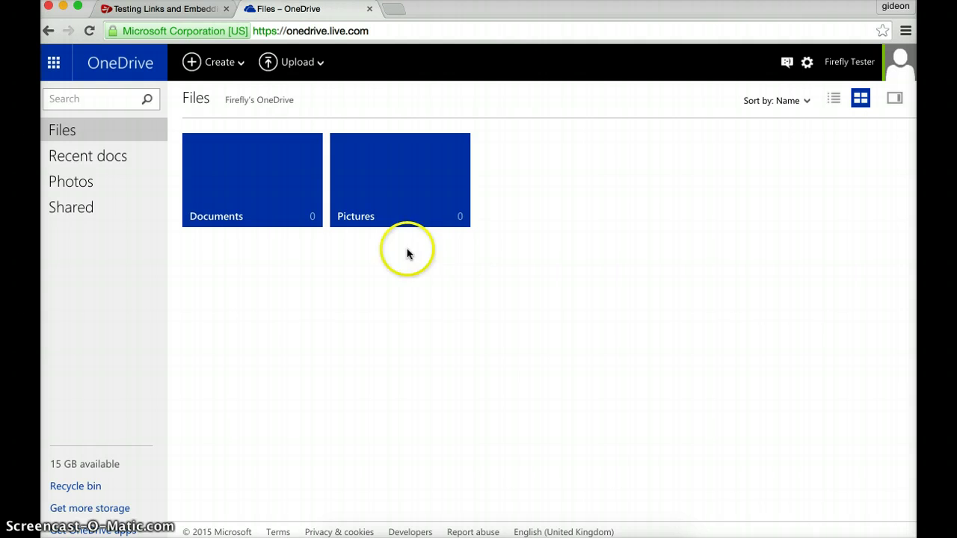
# Create a folder named FIREFLY FILES inside the OneDrive Documents folder
pyautogui.click(224, 214)
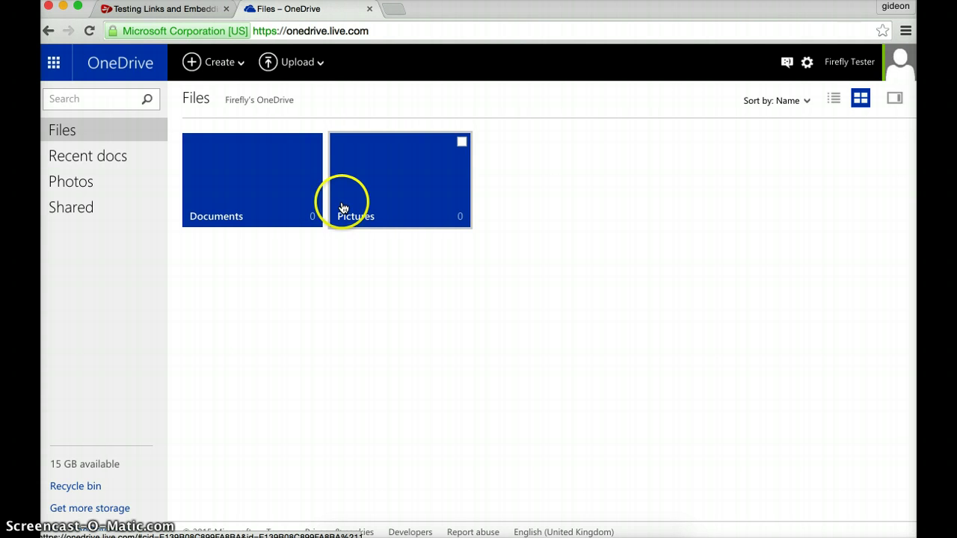
pyautogui.click(276, 184)
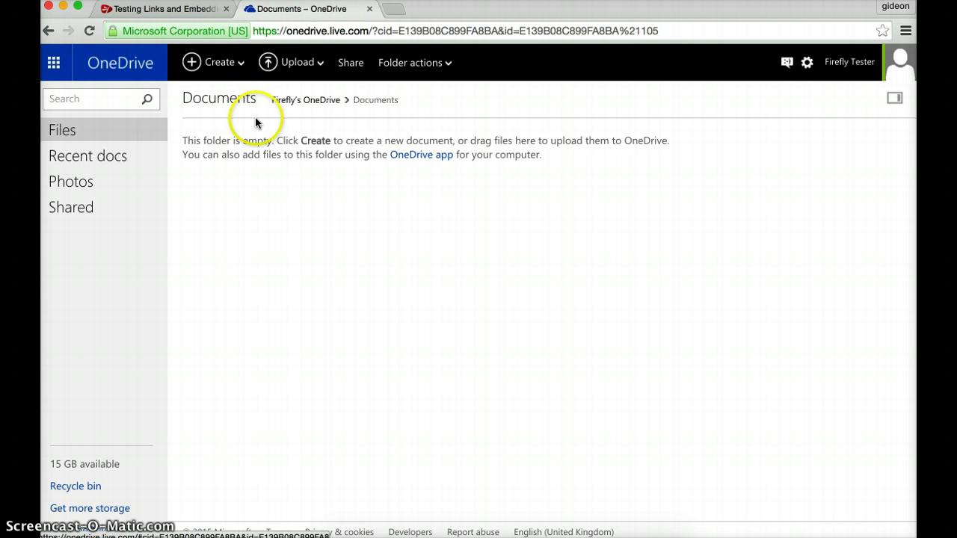
pyautogui.click(237, 68)
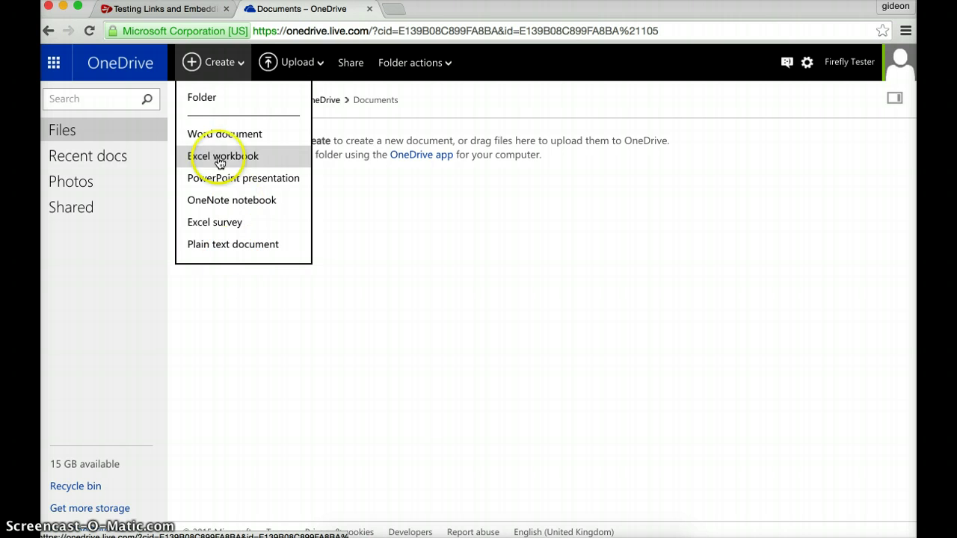
pyautogui.click(209, 103)
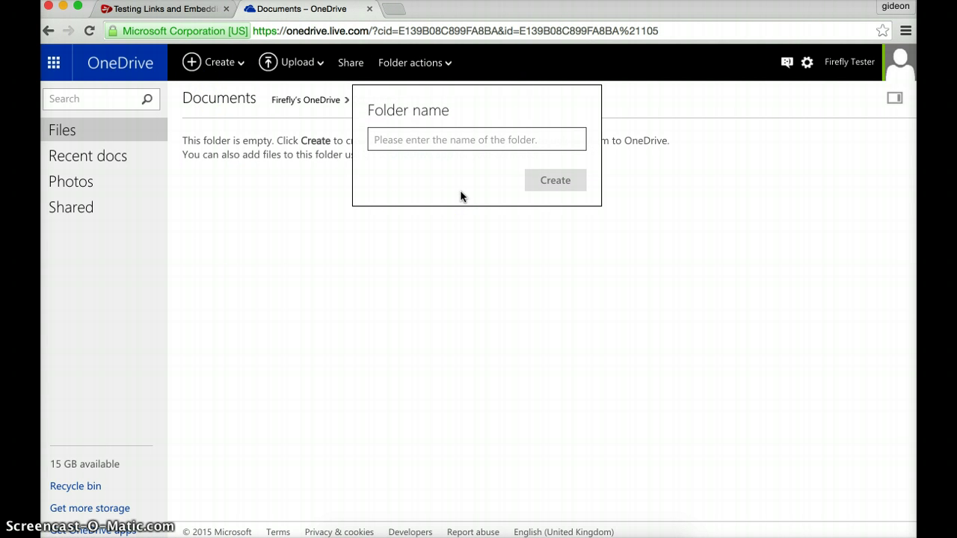
pyautogui.write('FIREF')
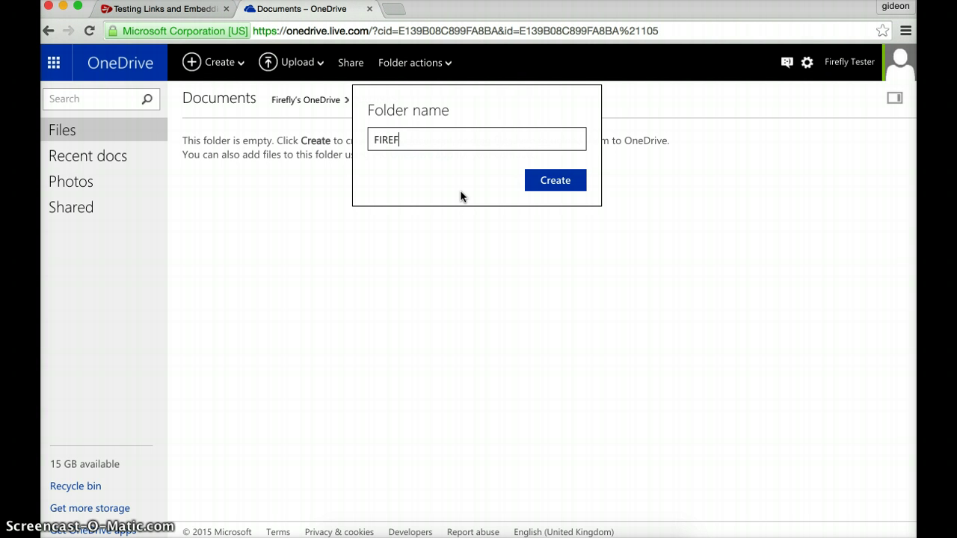
pyautogui.write('LY FILES')
pyautogui.click(542, 199)
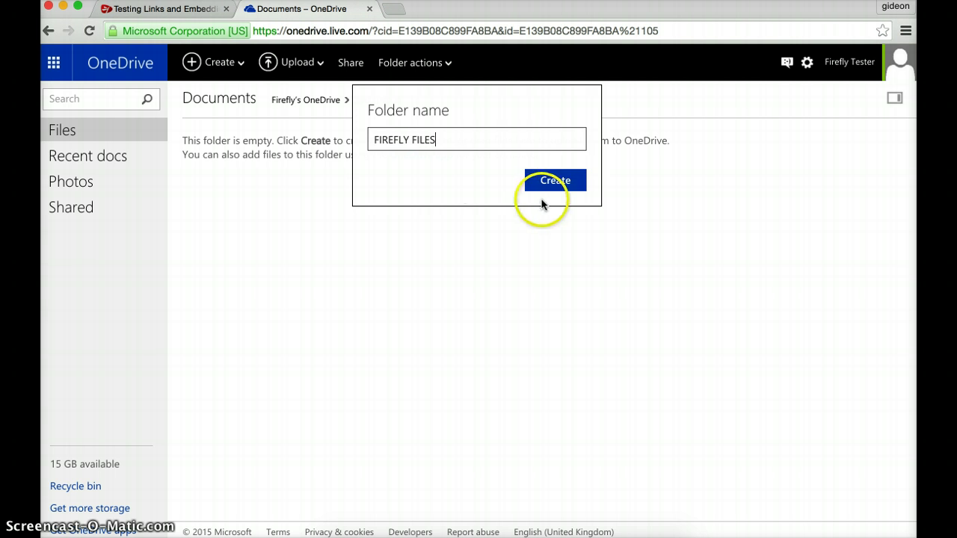
pyautogui.click(556, 181)
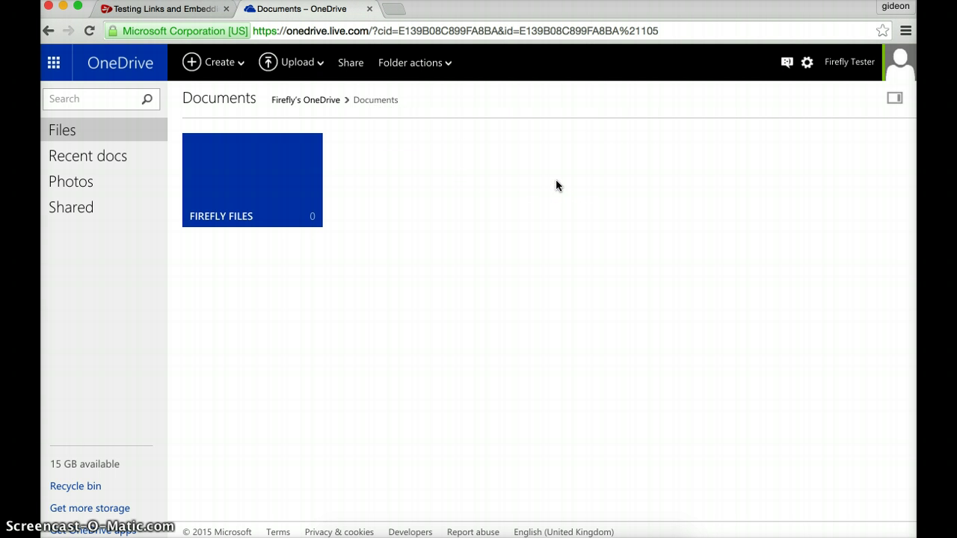
pyautogui.click(515, 186)
pyautogui.click(423, 205)
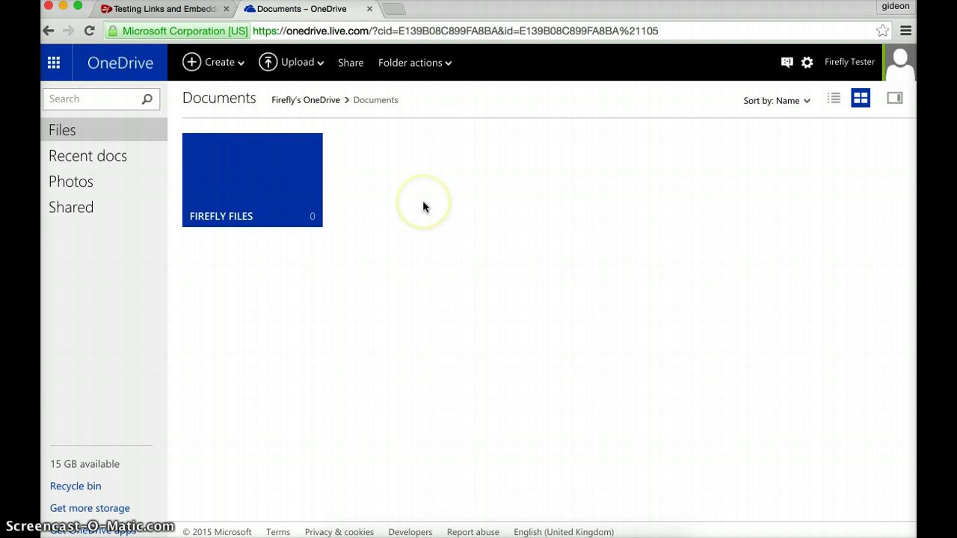
# Create a second folder named DIGITAL LEADERS inside Documents
pyautogui.click(217, 62)
pyautogui.click(220, 101)
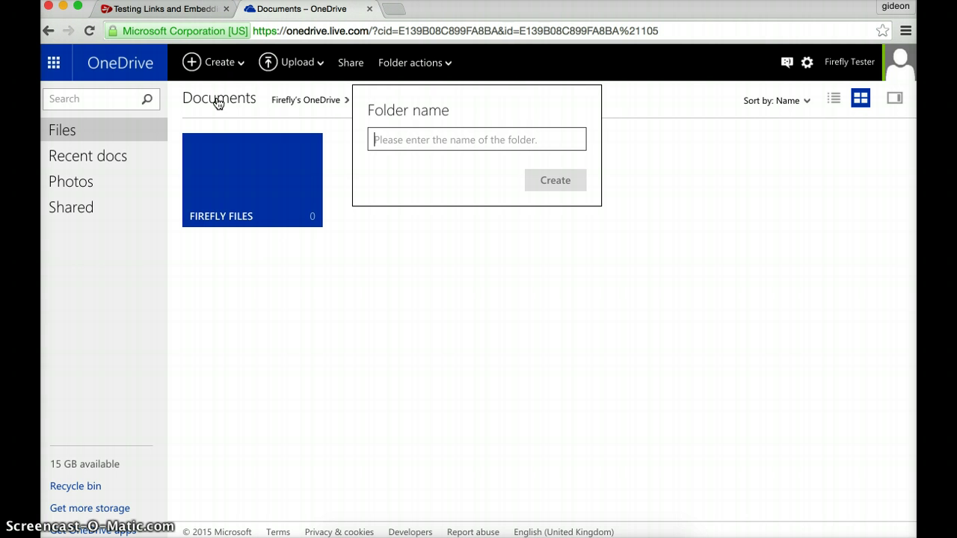
pyautogui.write('DIGITAL L')
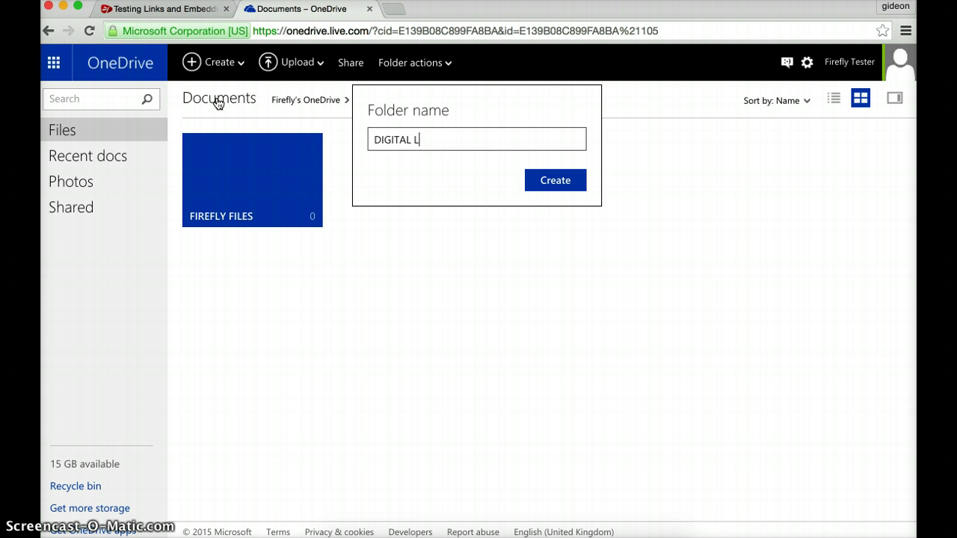
pyautogui.write('EADERS')
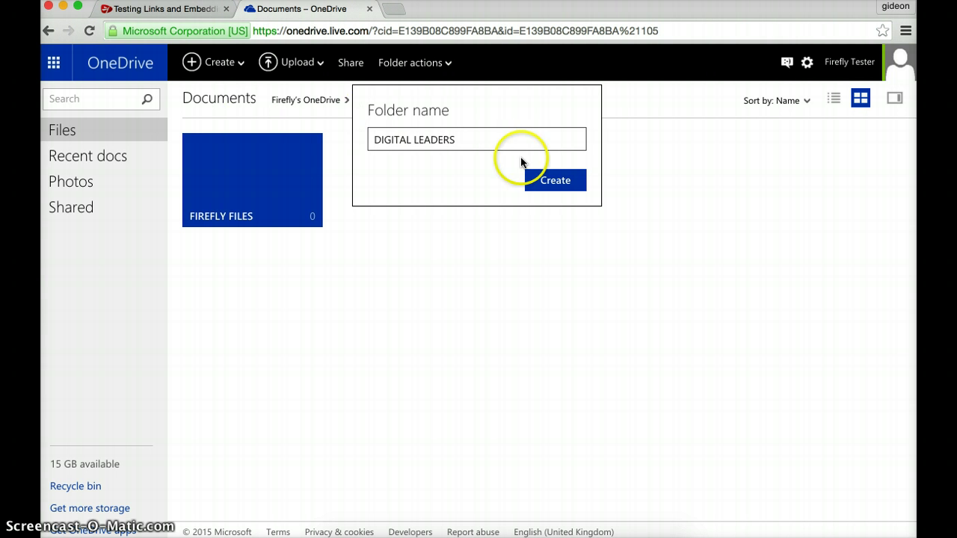
pyautogui.click(555, 181)
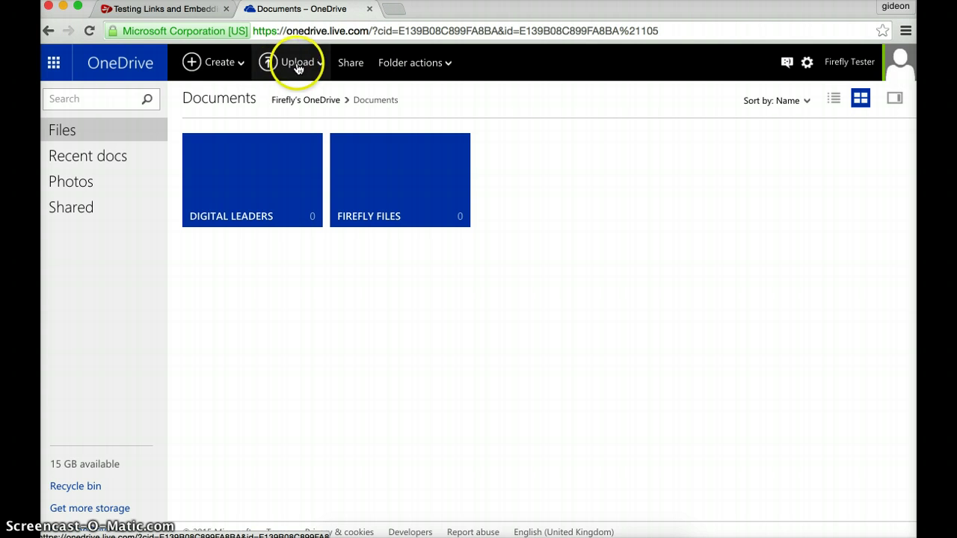
# Go back to the root files and create a folder named OTHER inside the Pictures folder
pyautogui.click(308, 100)
pyautogui.click(389, 171)
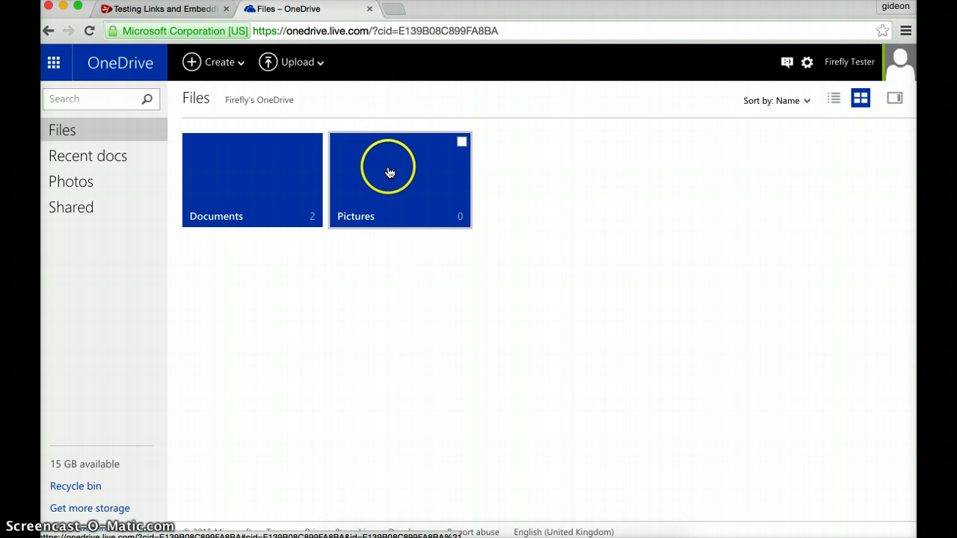
pyautogui.click(284, 98)
pyautogui.click(240, 65)
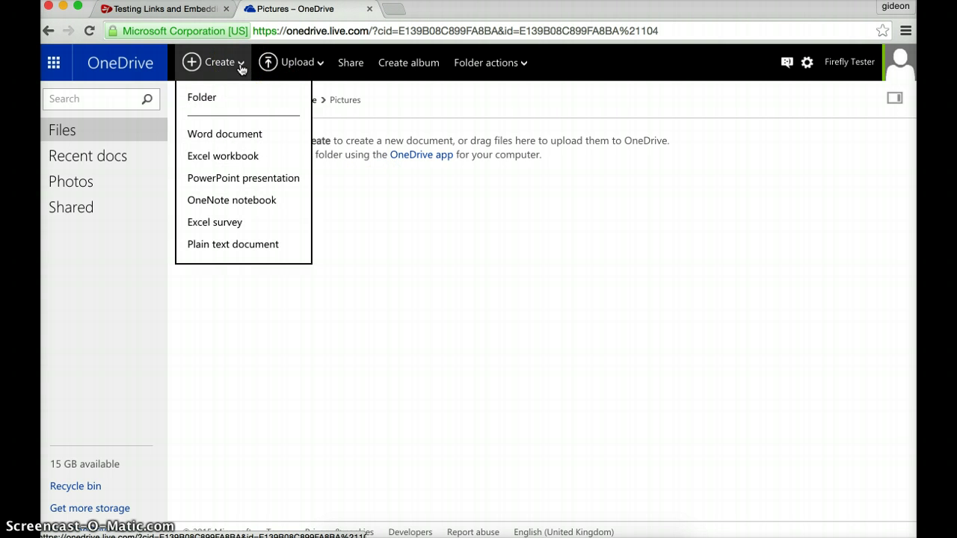
pyautogui.click(206, 97)
pyautogui.write('O')
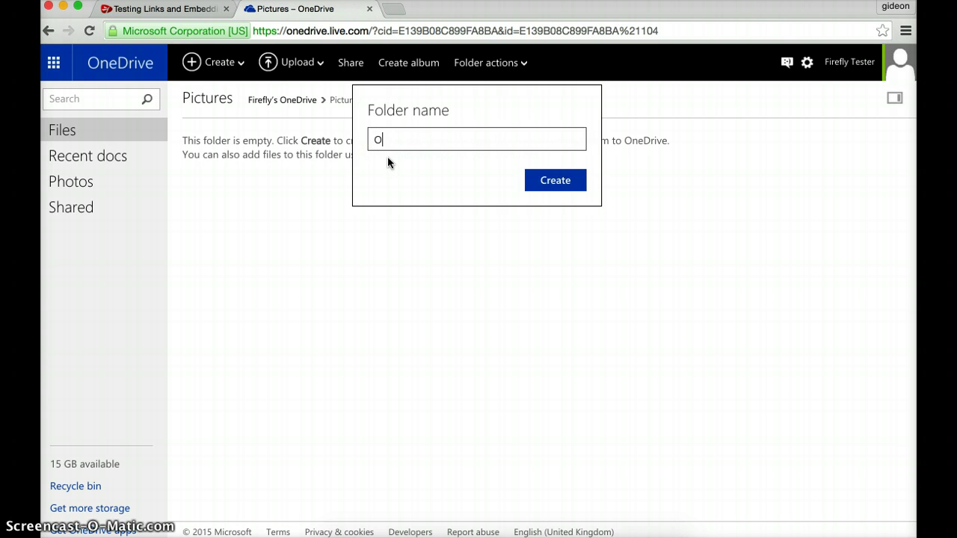
pyautogui.write('THER')
pyautogui.click(544, 181)
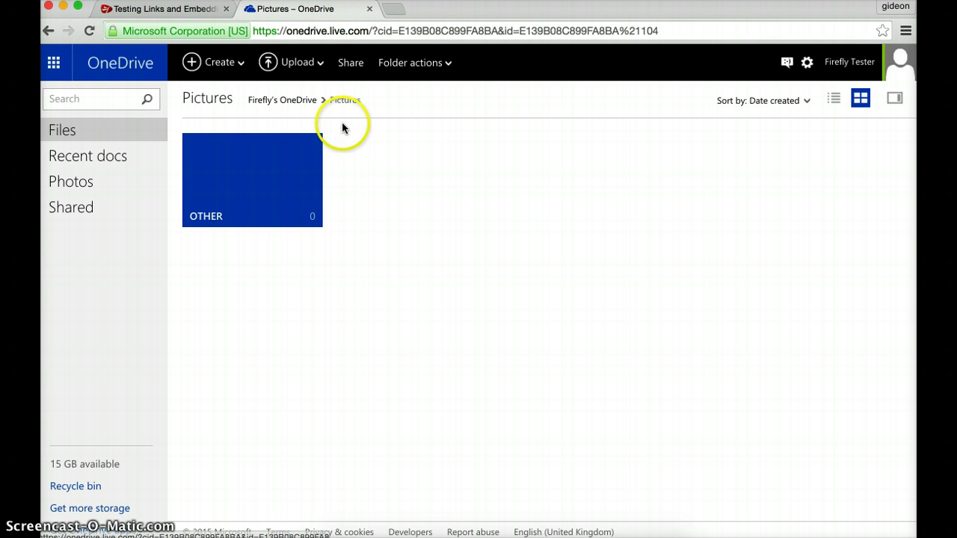
# Return to the root files and open the FIREFLY FILES folder inside Documents
pyautogui.click(300, 101)
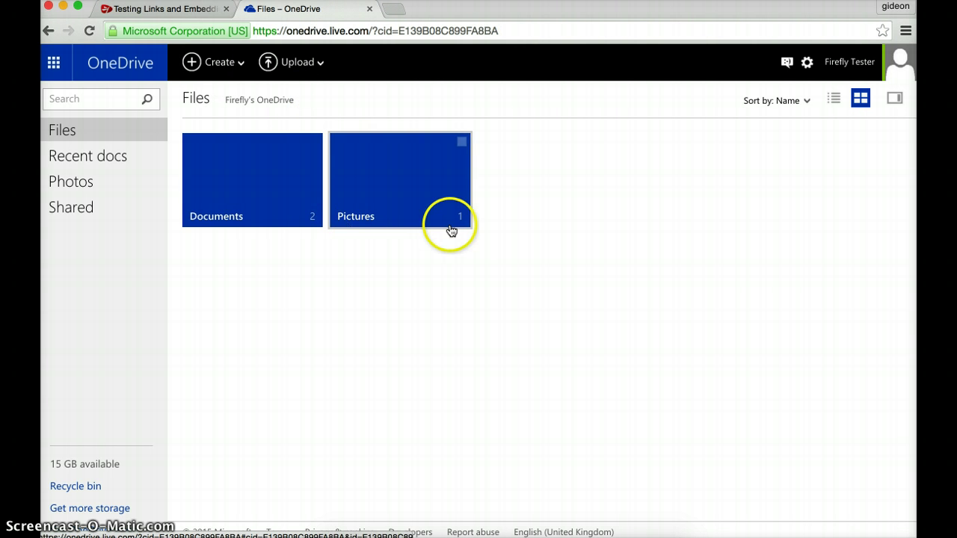
pyautogui.click(274, 194)
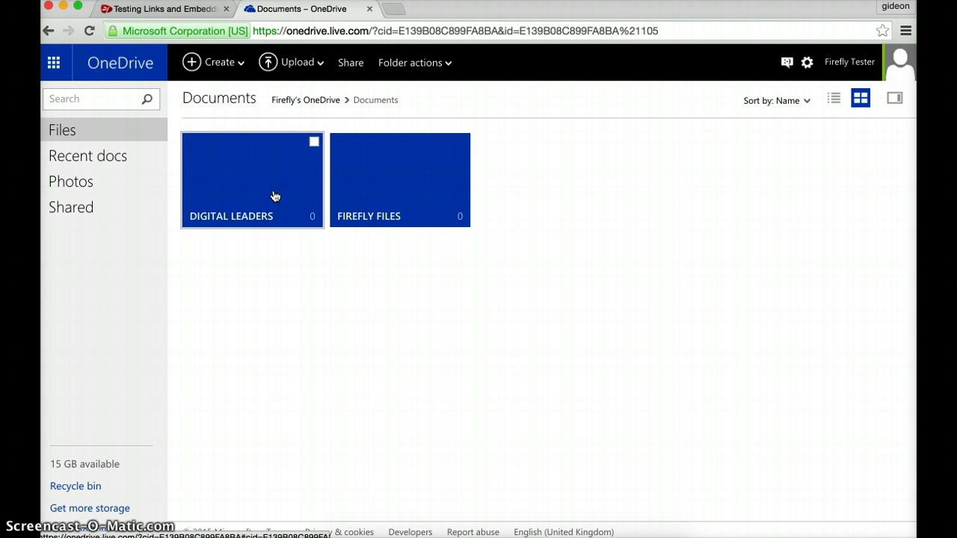
pyautogui.click(428, 177)
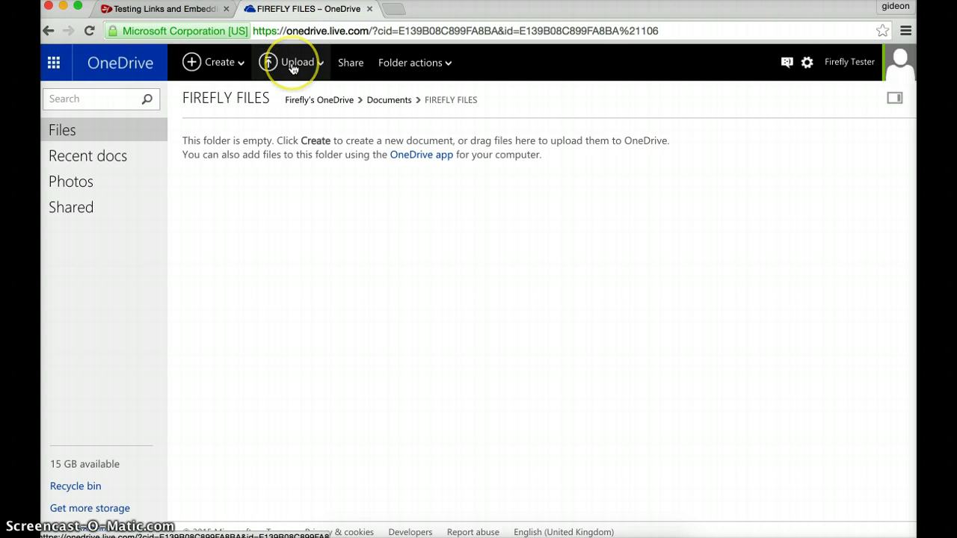
# Upload infusequiz.pptx, the Integrating New technology PDF, Results 9BB.xlsx and VLE aims.docx from the local DEMO folder to FIREFLY FILES
pyautogui.click(322, 64)
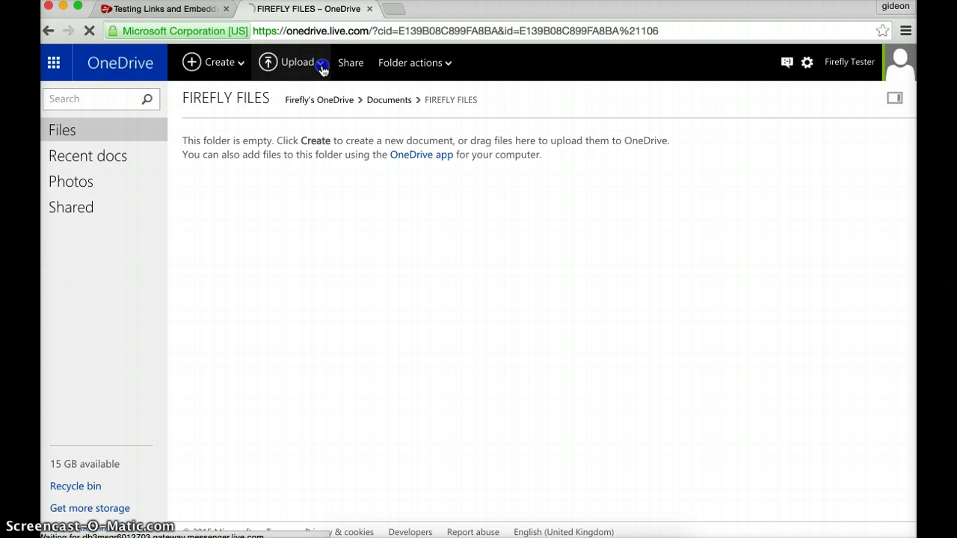
pyautogui.click(298, 101)
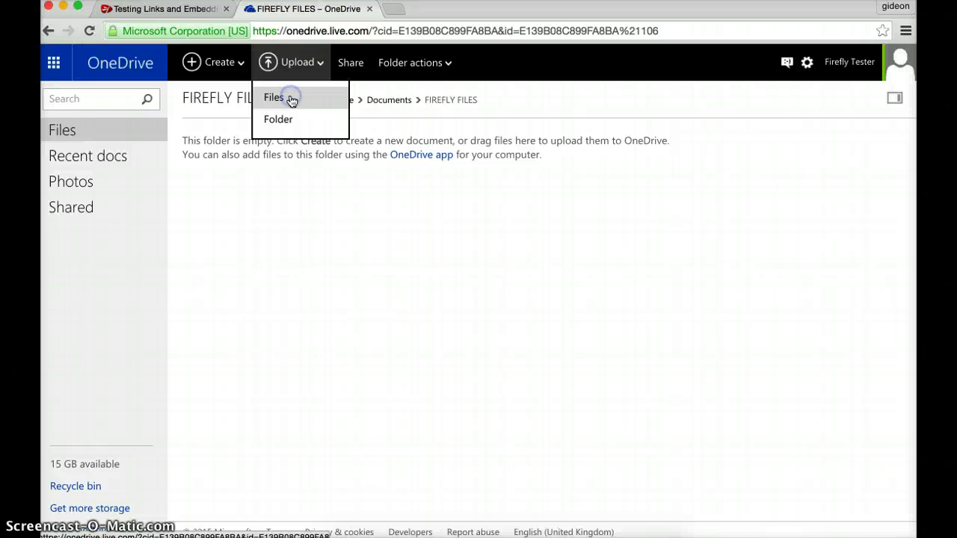
pyautogui.click(291, 101)
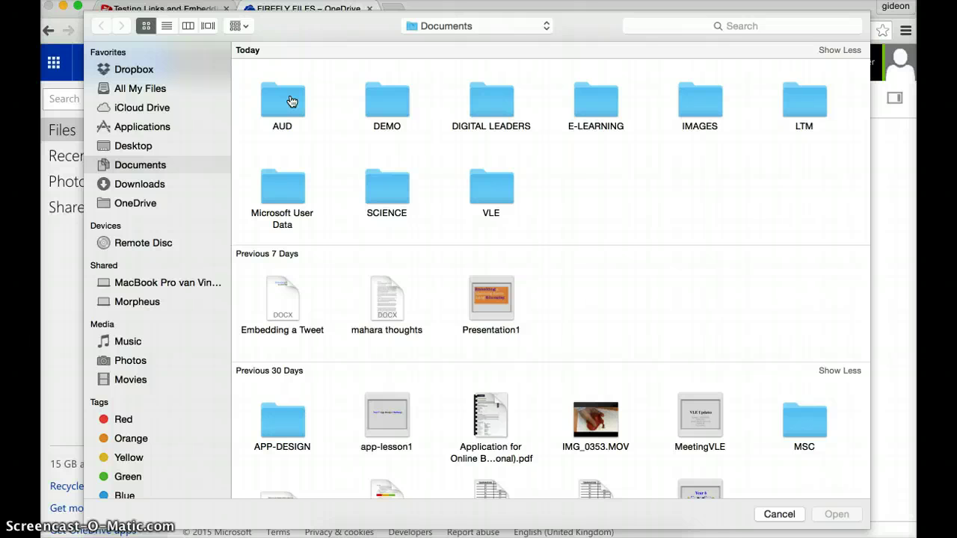
pyautogui.click(395, 105)
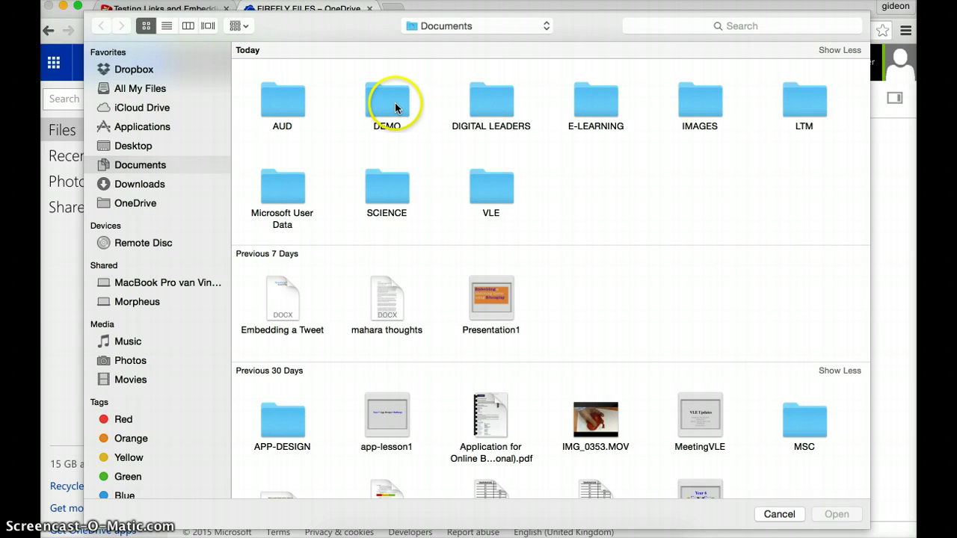
pyautogui.doubleClick(390, 107)
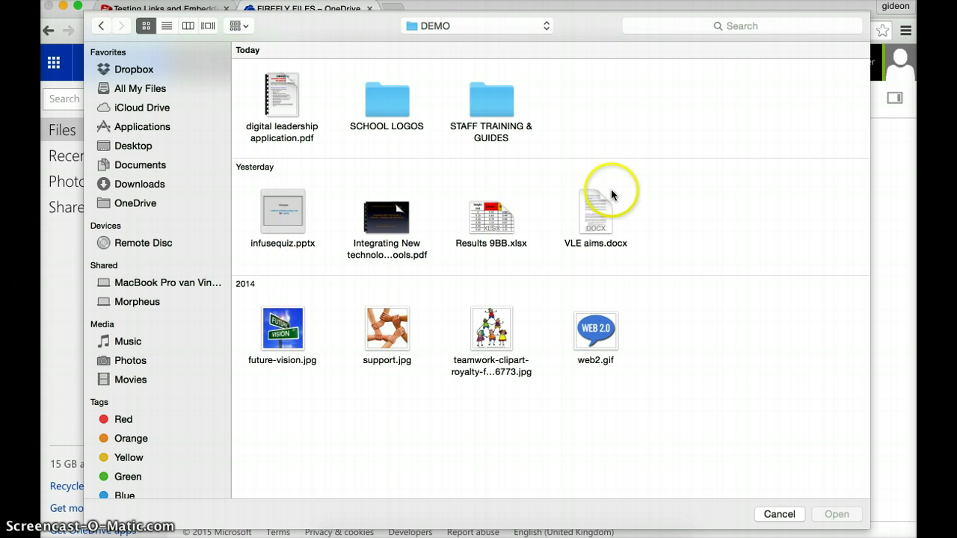
pyautogui.moveTo(593, 220)
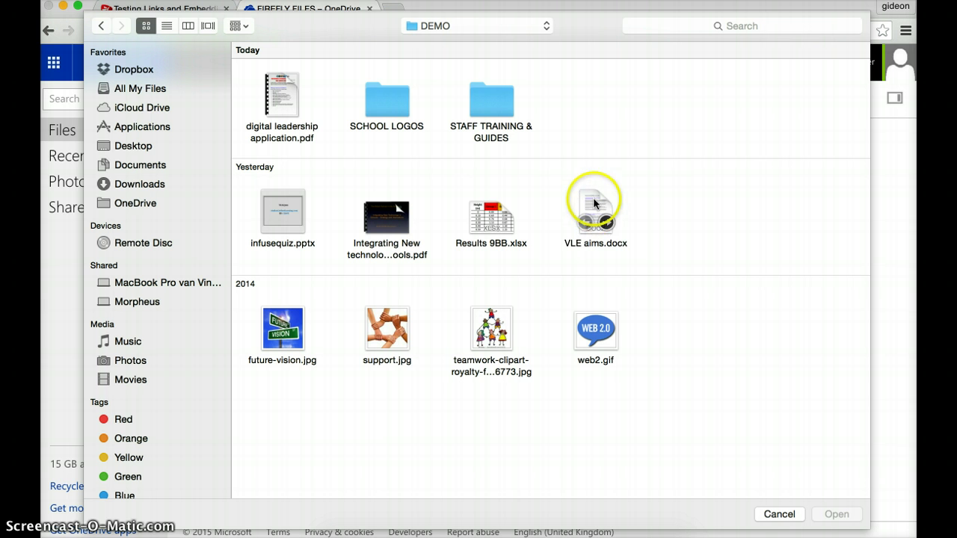
pyautogui.click(595, 208)
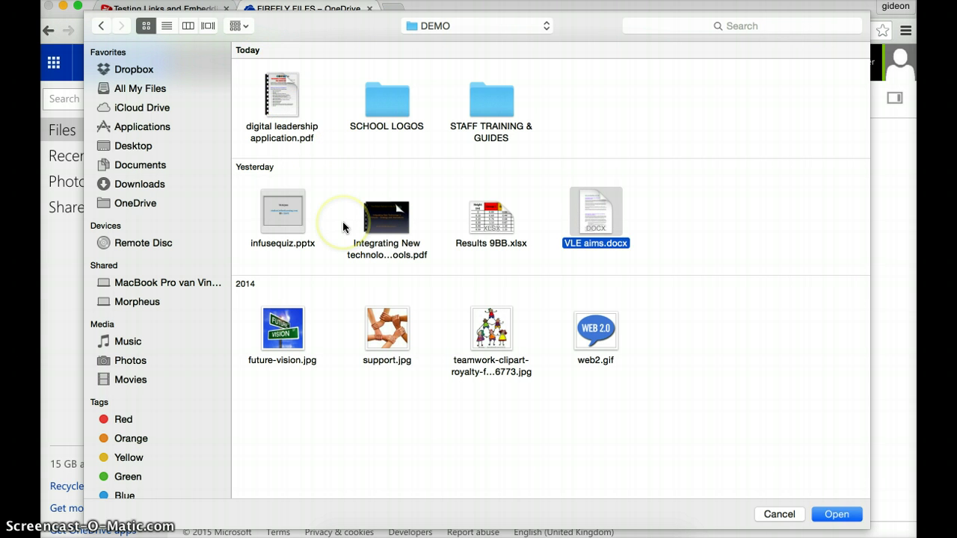
pyautogui.keyDown('super'); pyautogui.click(483, 220); pyautogui.keyUp('super')
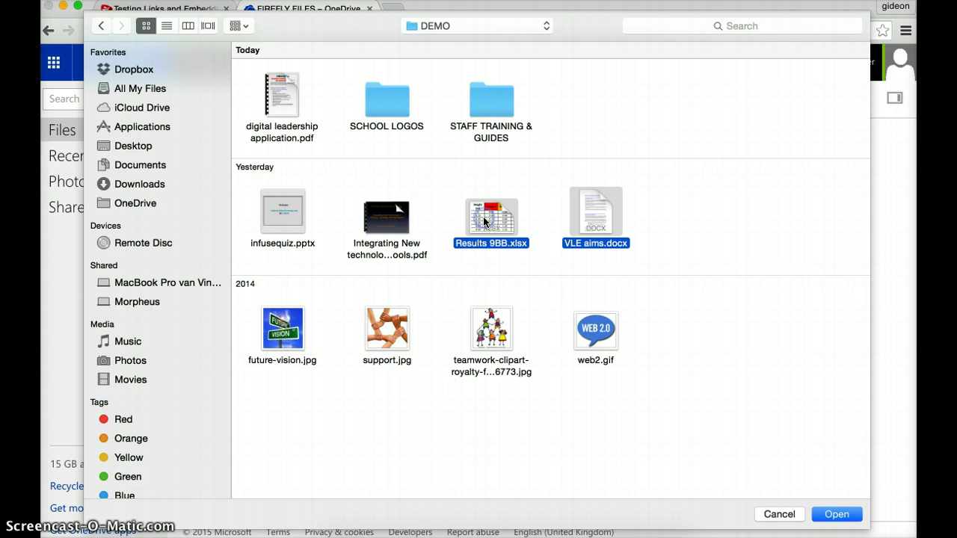
pyautogui.keyDown('super'); pyautogui.click(394, 223); pyautogui.keyUp('super')
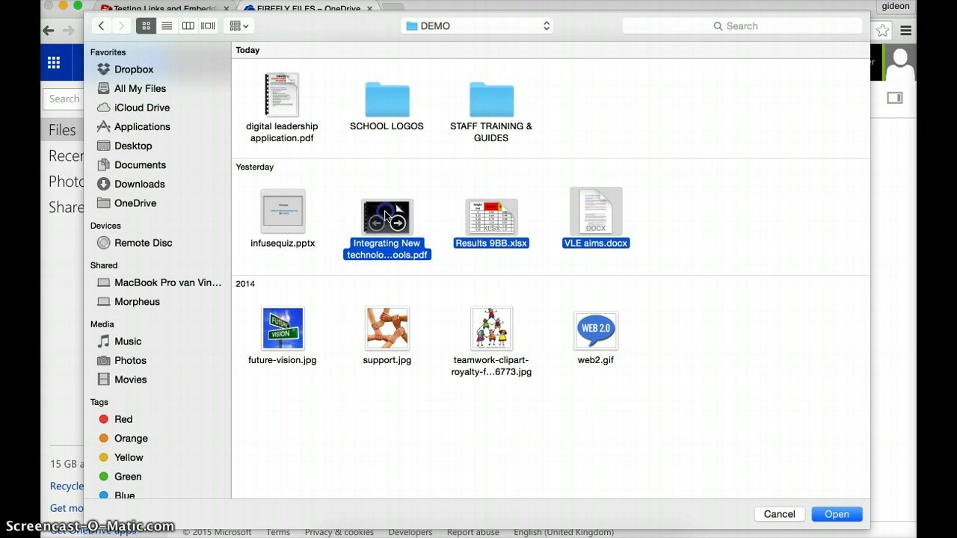
pyautogui.keyDown('super'); pyautogui.click(308, 208); pyautogui.keyUp('super')
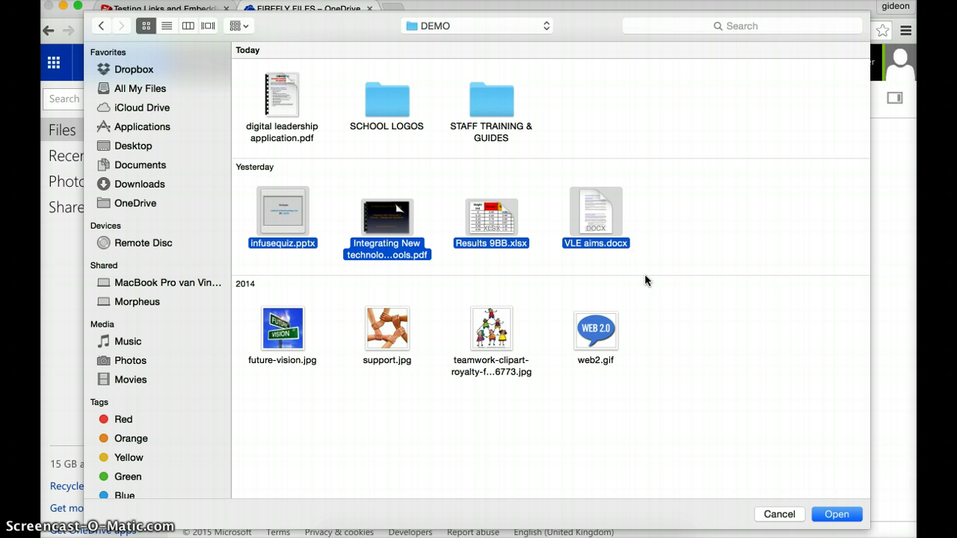
pyautogui.click(833, 515)
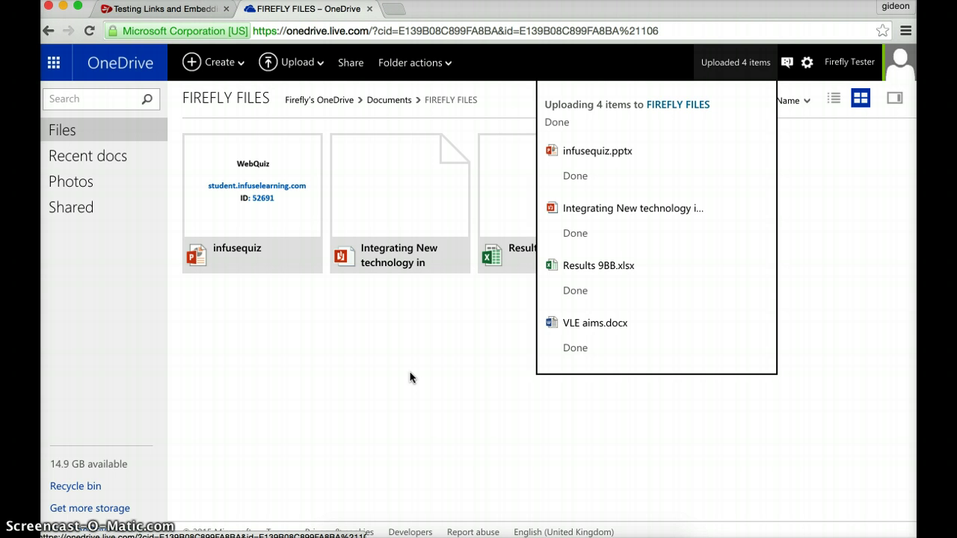
# View the FIREFLY FILES contents as a detailed list and switch back to the thumbnail view
pyautogui.click(836, 100)
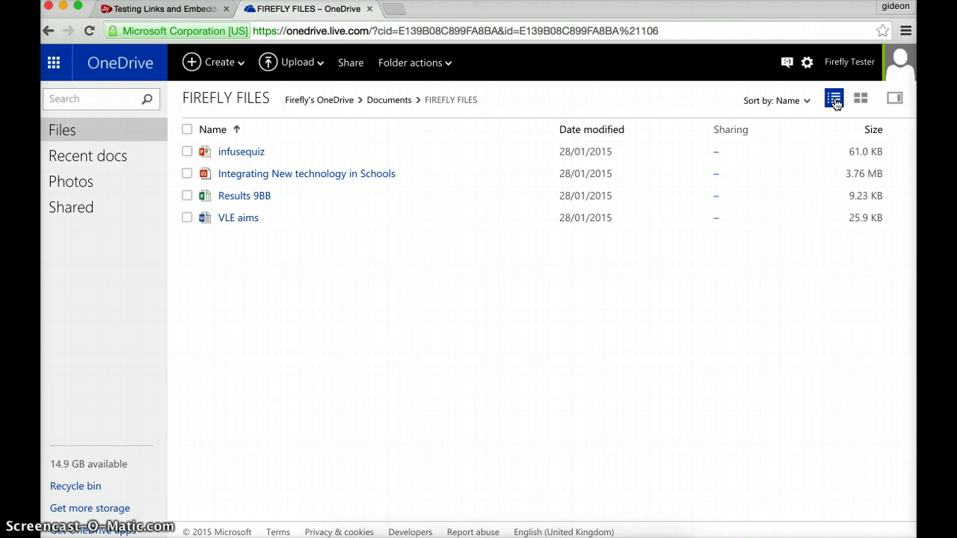
pyautogui.click(860, 101)
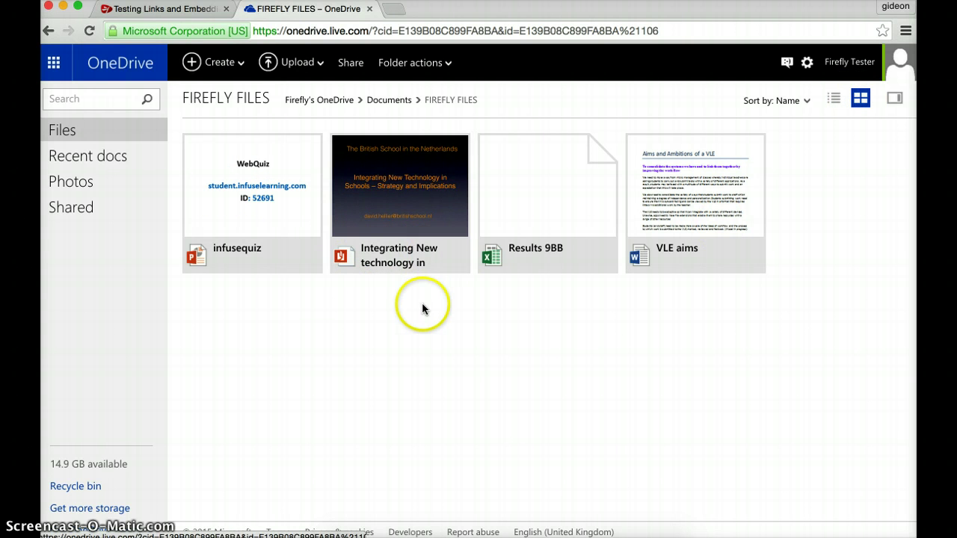
# Upload the STAFF TRAINING & GUIDES folder from the local DEMO folder to FIREFLY FILES and open the uploaded folder
pyautogui.click(317, 69)
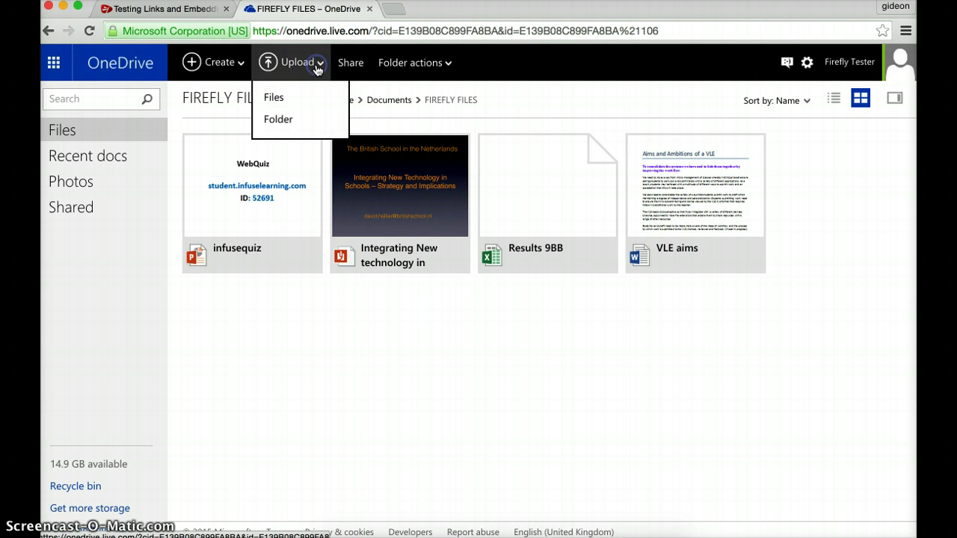
pyautogui.click(288, 126)
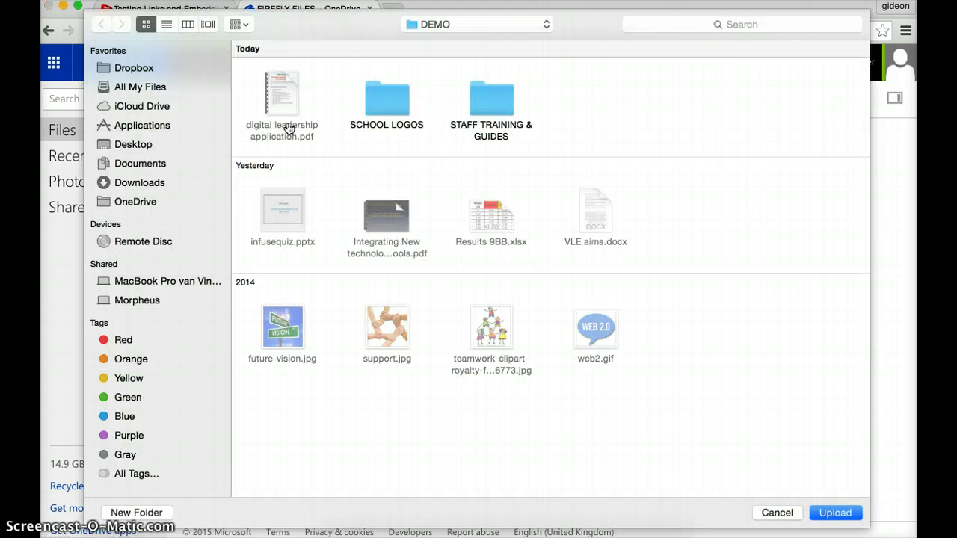
pyautogui.click(494, 107)
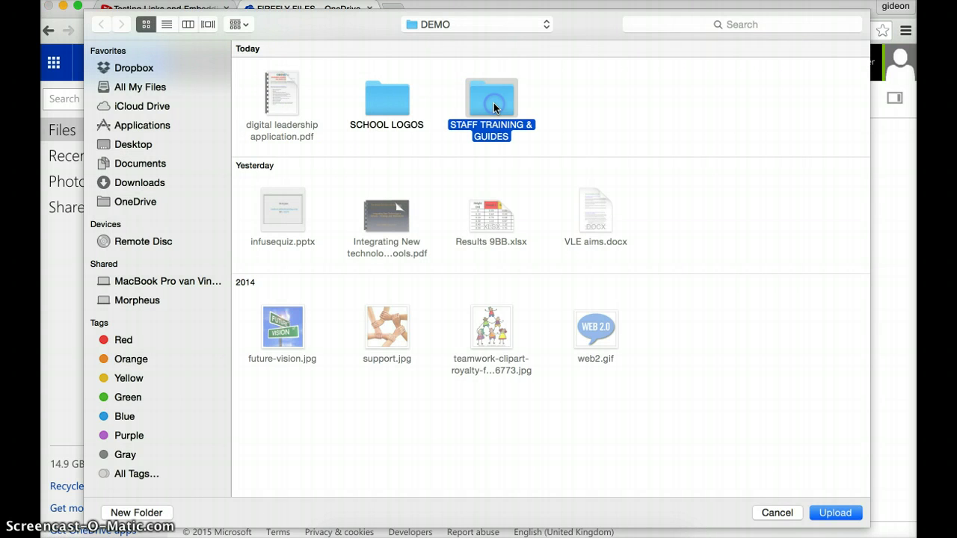
pyautogui.click(836, 513)
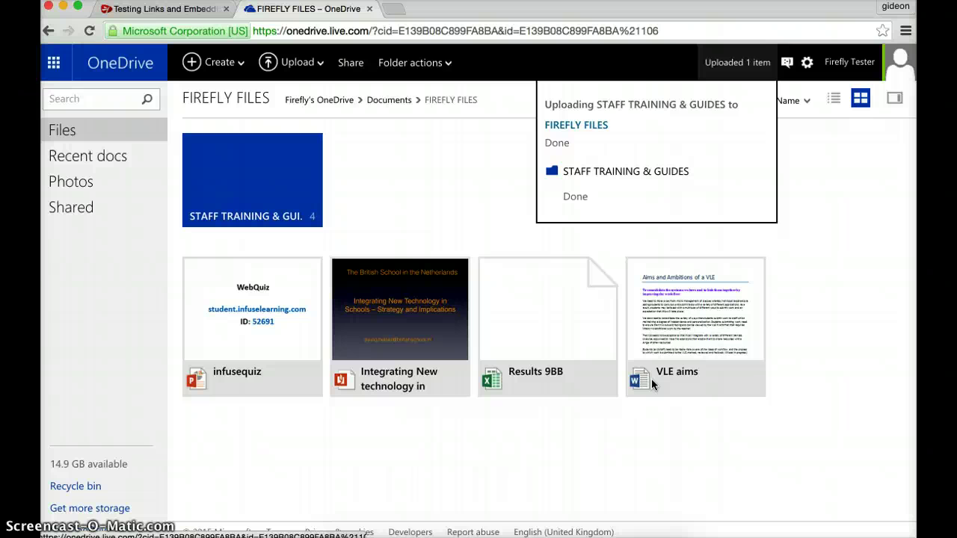
pyautogui.click(408, 180)
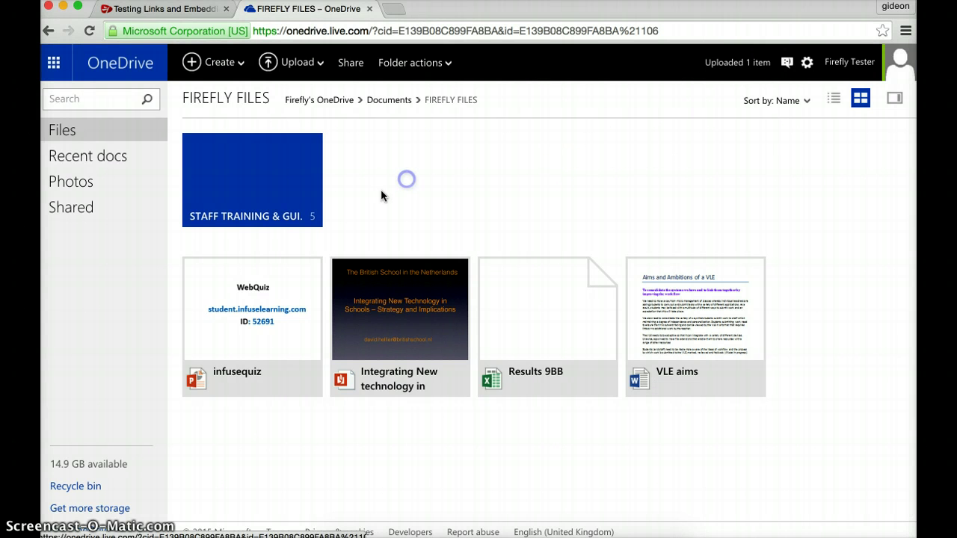
pyautogui.click(274, 192)
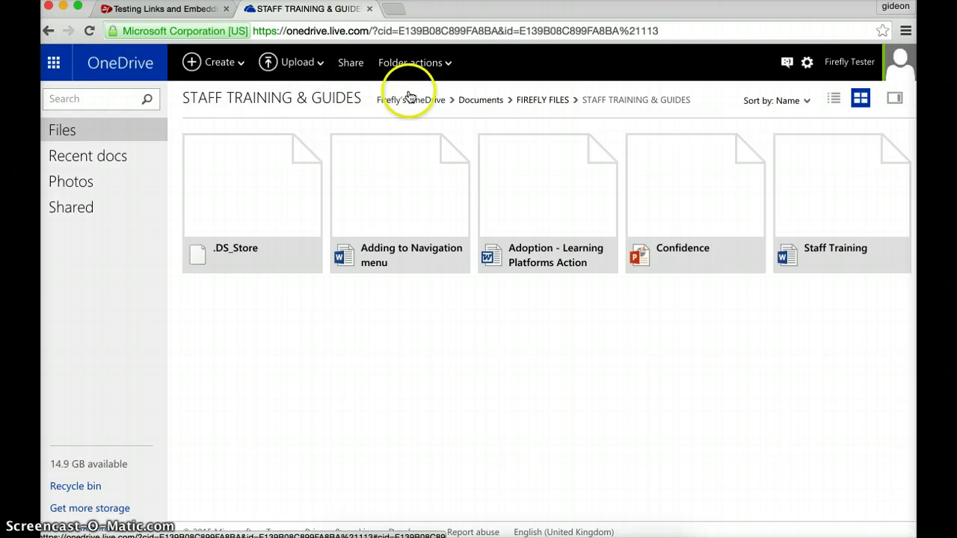
# Open the DIGITAL LEADERS folder inside Documents and upload digital leadership application.pdf from the local DEMO folder to it
pyautogui.click(494, 106)
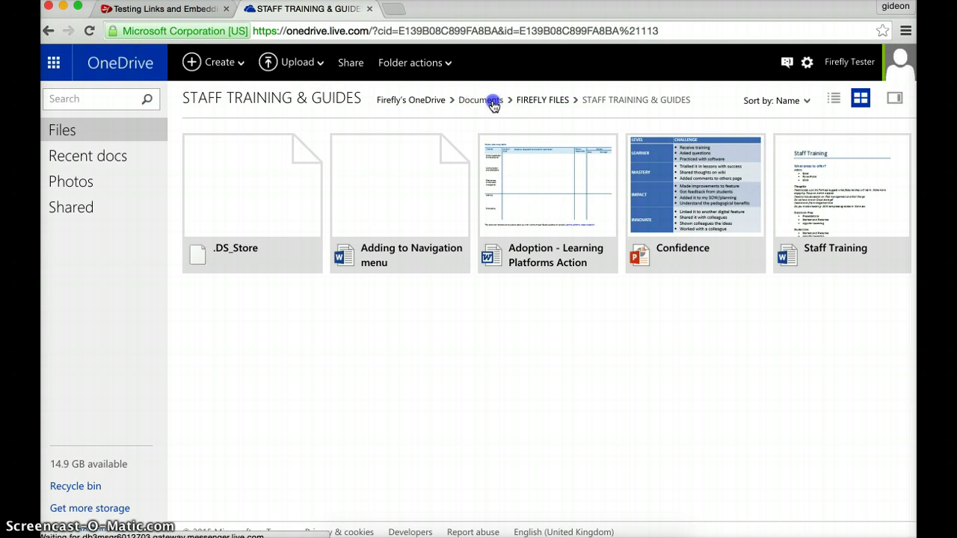
pyautogui.click(290, 183)
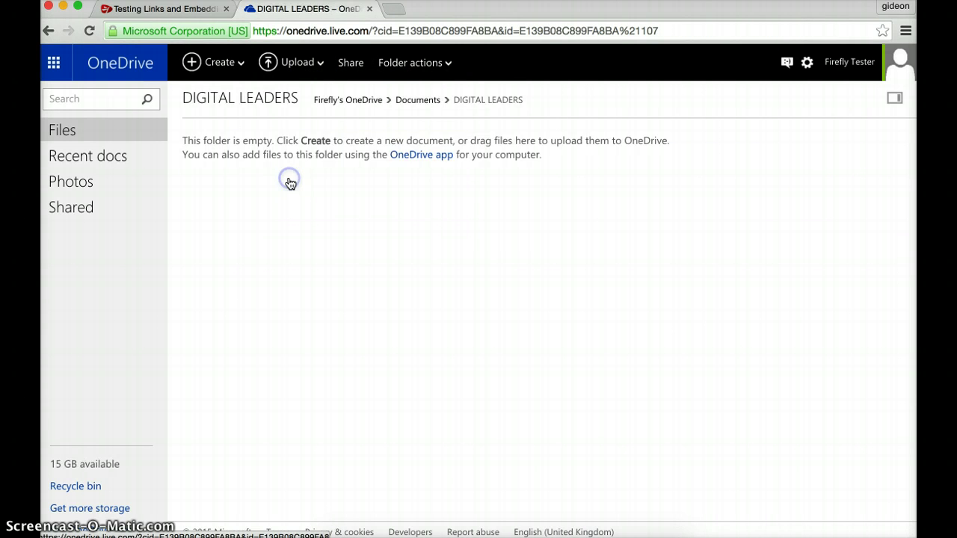
pyautogui.click(308, 71)
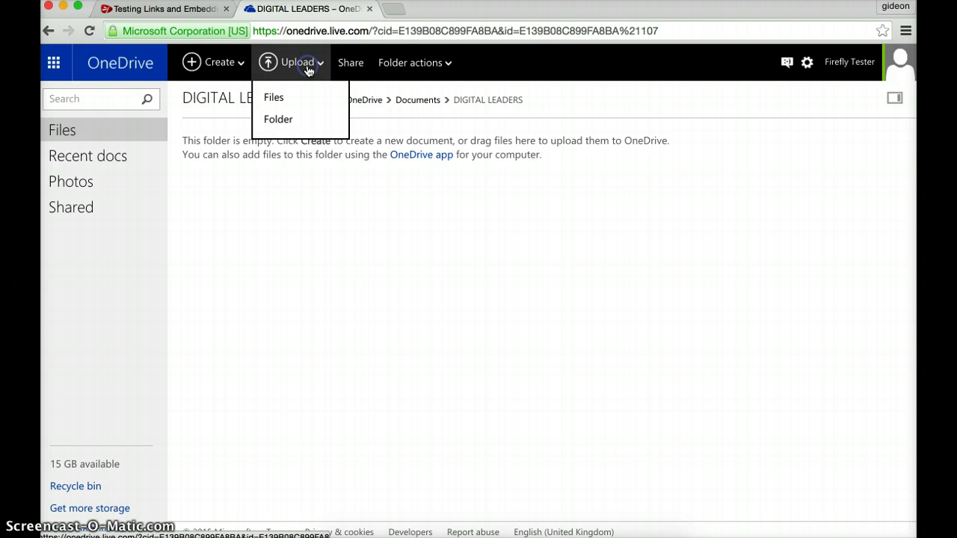
pyautogui.click(288, 107)
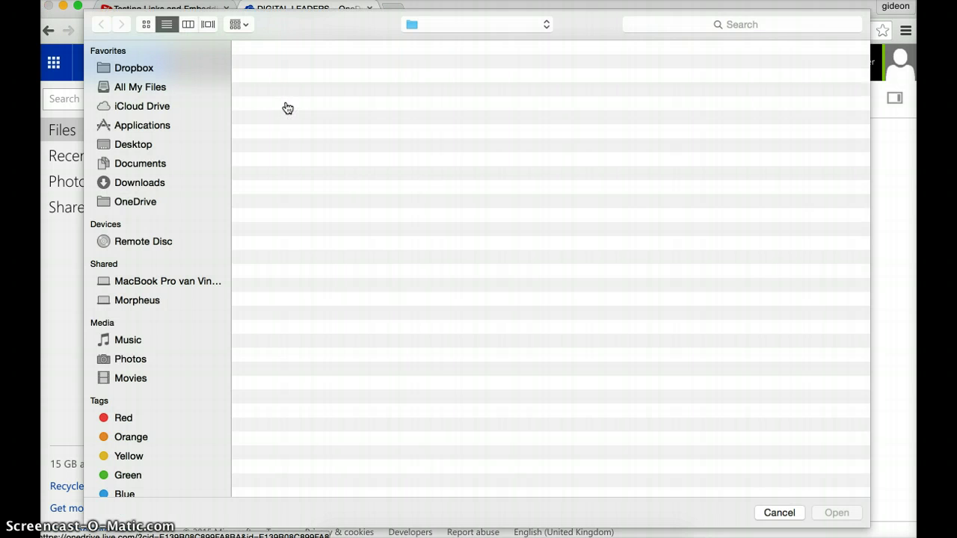
pyautogui.click(283, 79)
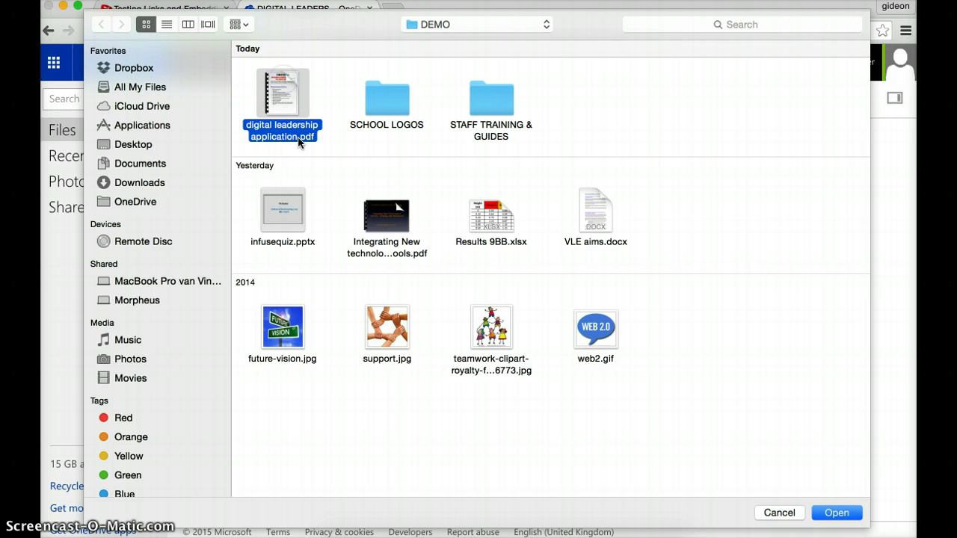
pyautogui.click(837, 513)
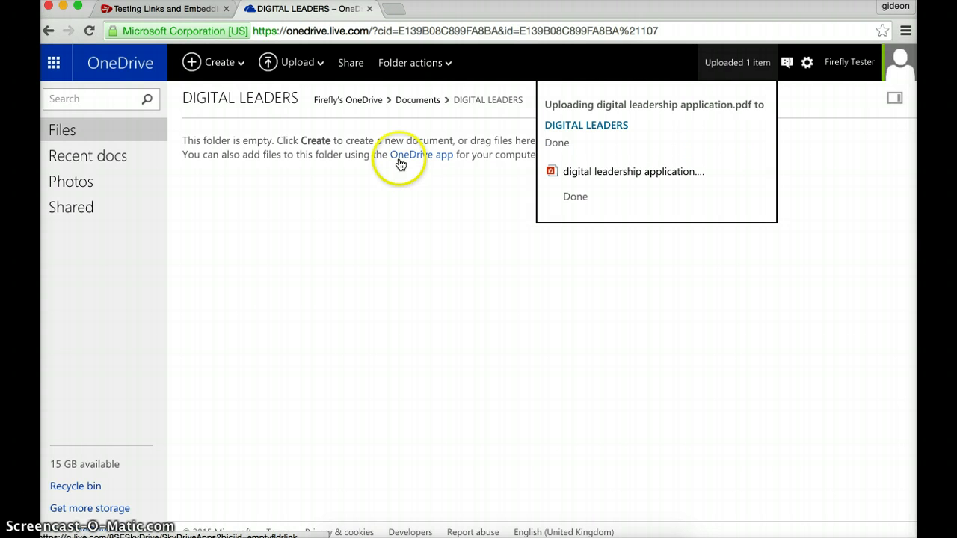
# Go back to the root files and upload the local SCHOOL LOGOS folder to the Pictures folder
pyautogui.click(421, 106)
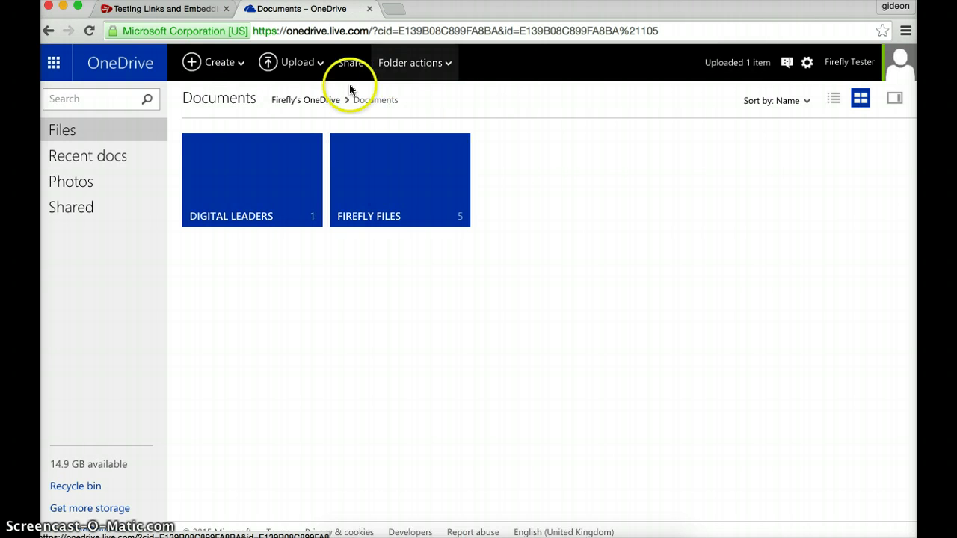
pyautogui.click(315, 105)
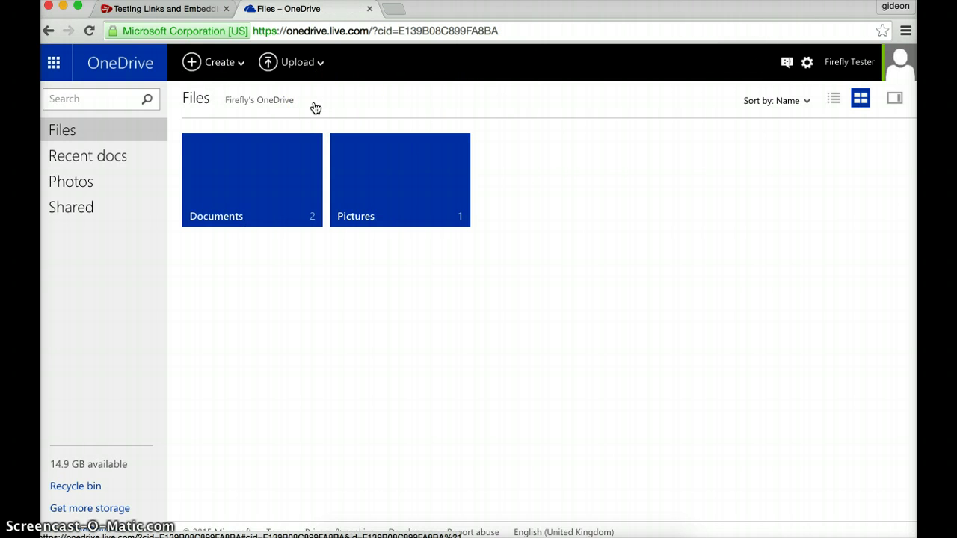
pyautogui.click(388, 163)
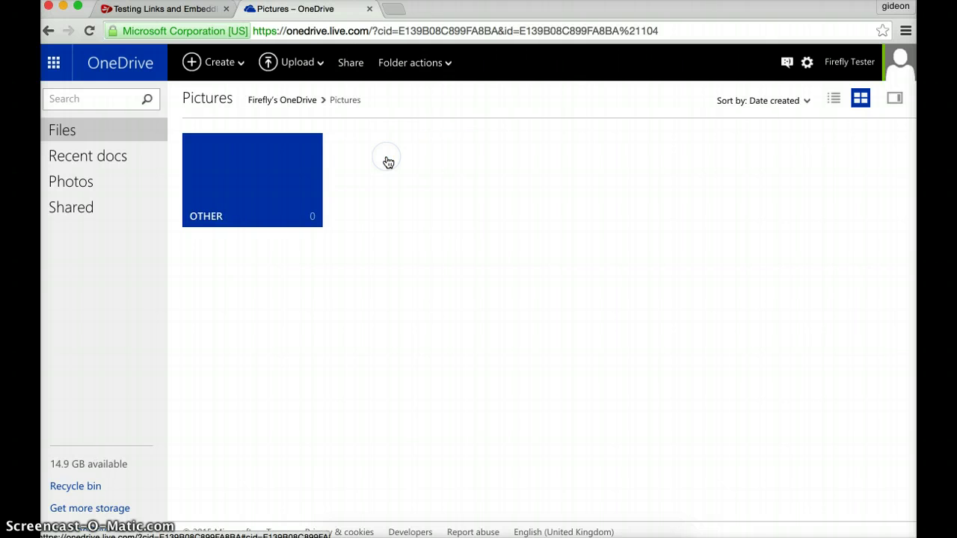
pyautogui.click(298, 62)
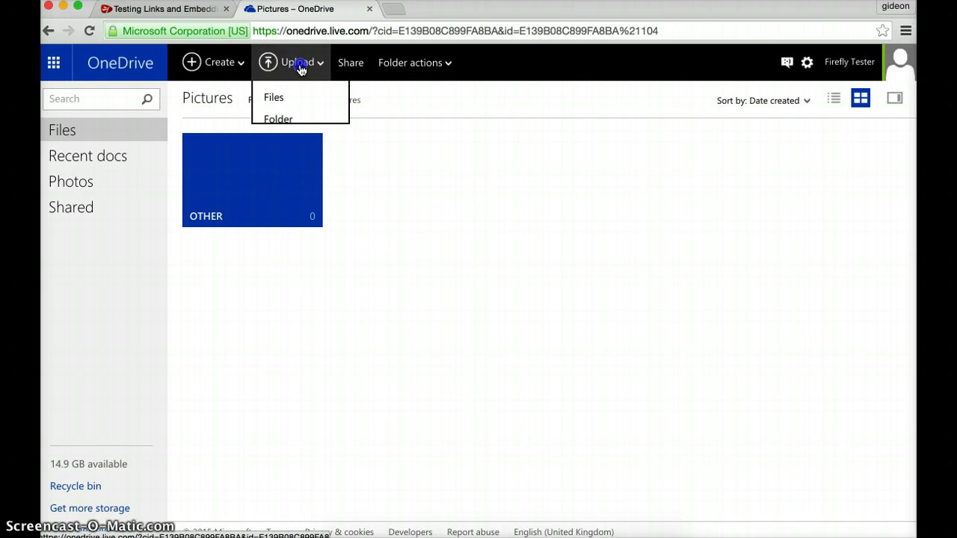
pyautogui.click(288, 126)
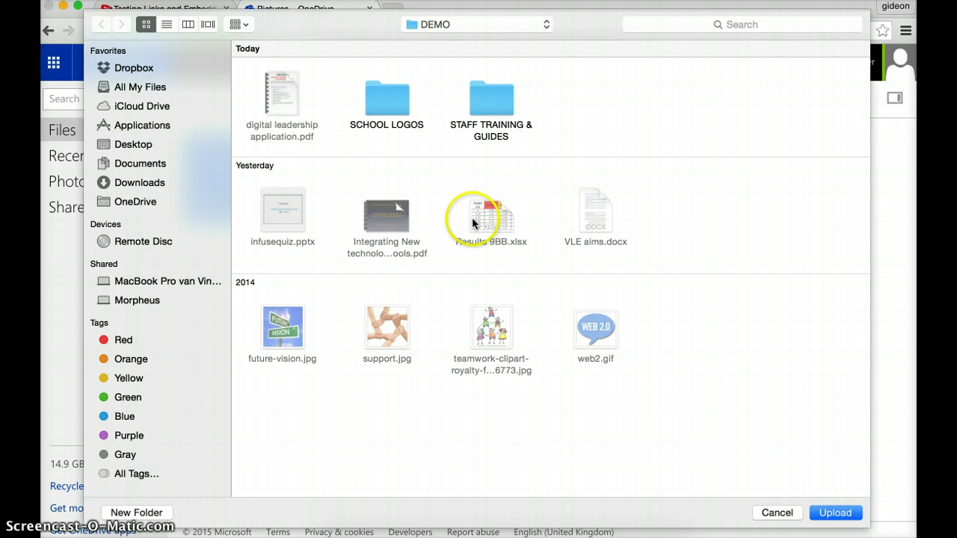
pyautogui.click(382, 102)
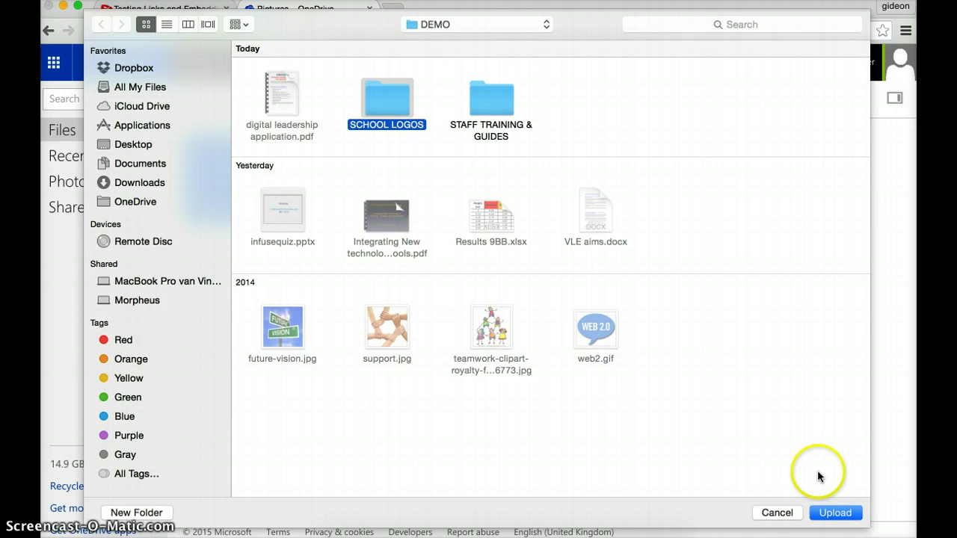
pyautogui.click(833, 513)
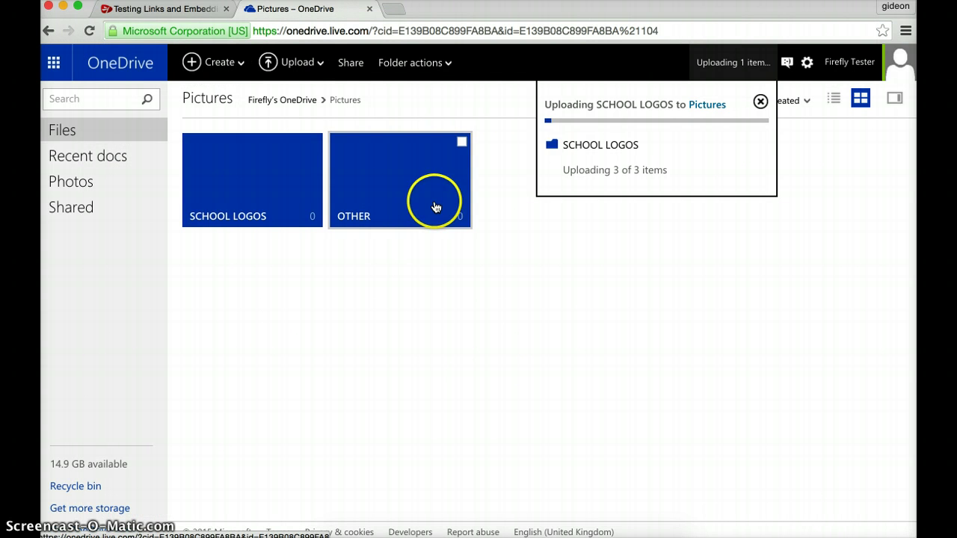
# Open the OTHER folder inside Pictures and upload future-vision.jpg, support.jpg and the teamwork-clipart JPG from the local DEMO folder
pyautogui.click(436, 208)
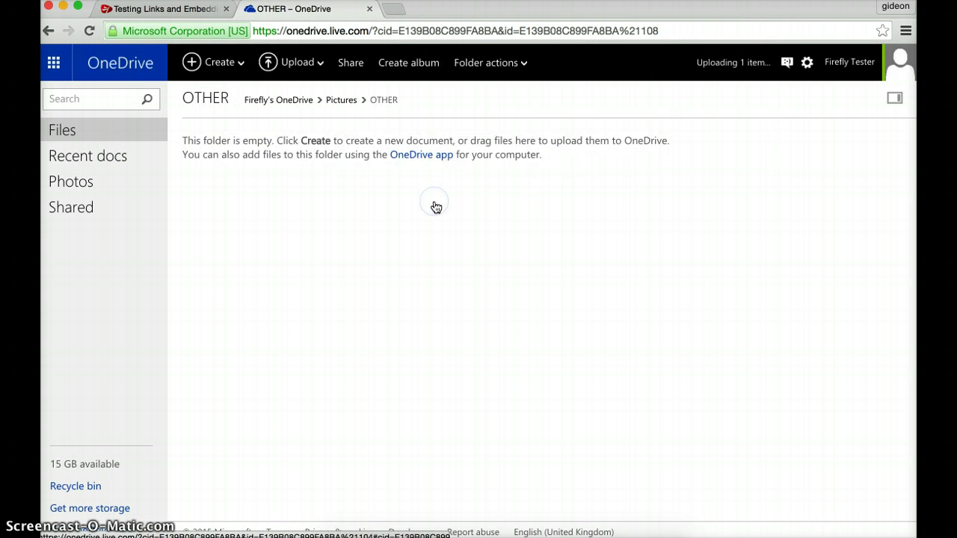
pyautogui.click(308, 63)
pyautogui.click(288, 100)
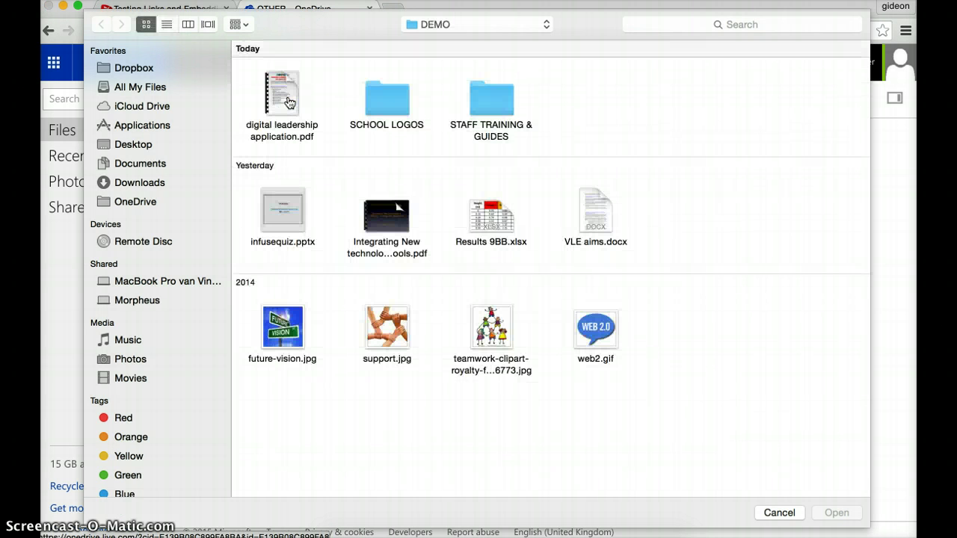
pyautogui.click(278, 325)
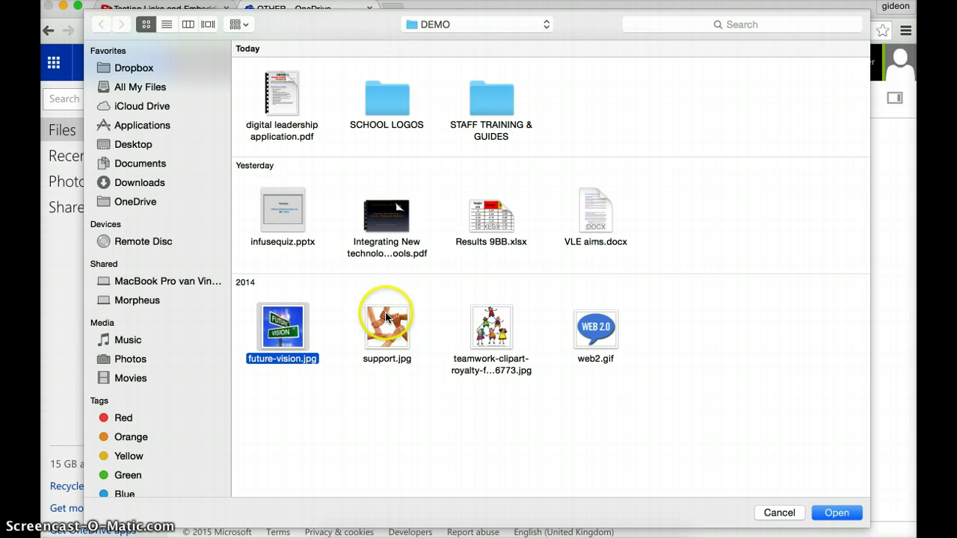
pyautogui.keyDown('super'); pyautogui.click(383, 327); pyautogui.keyUp('super')
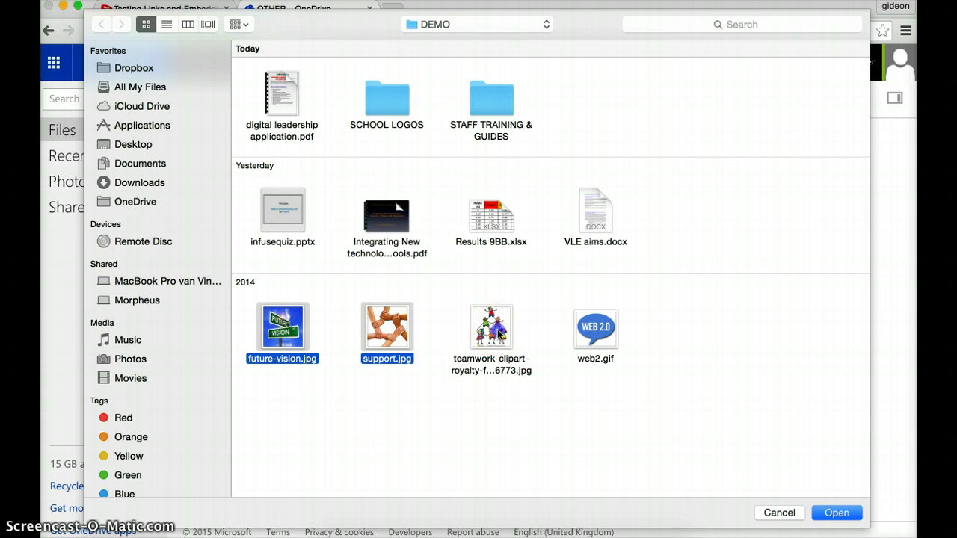
pyautogui.keyDown('super'); pyautogui.click(499, 335); pyautogui.keyUp('super')
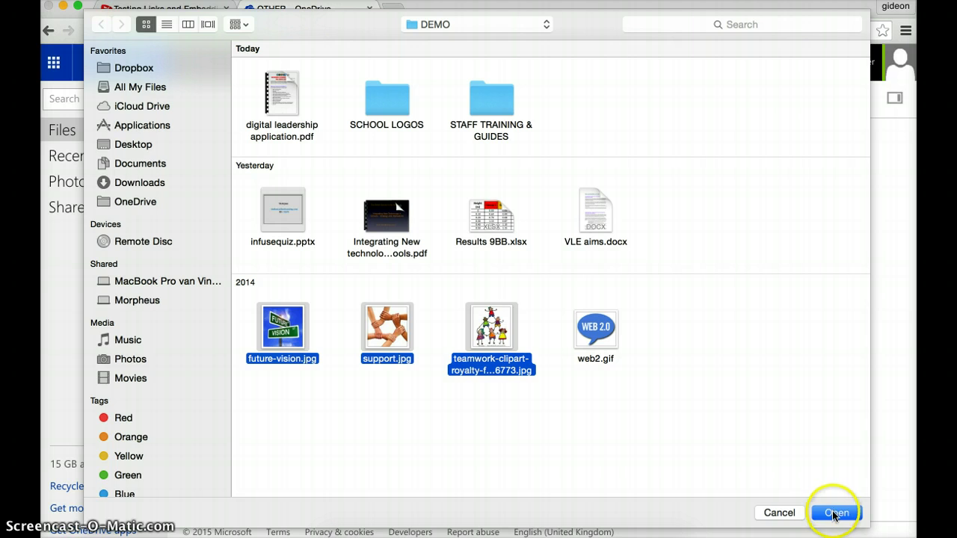
pyautogui.click(835, 514)
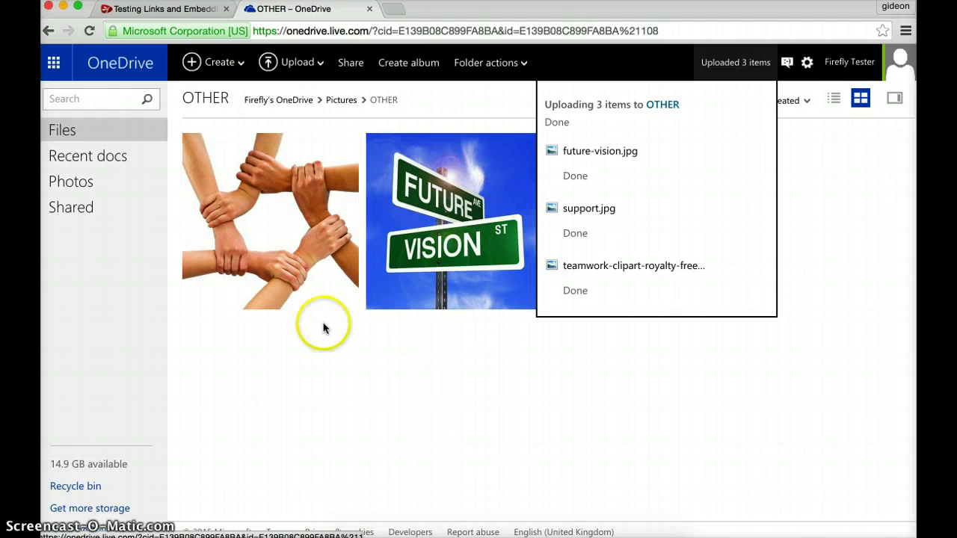
# Return by way of Pictures to the root files and open the FIREFLY FILES folder inside Documents
pyautogui.click(345, 100)
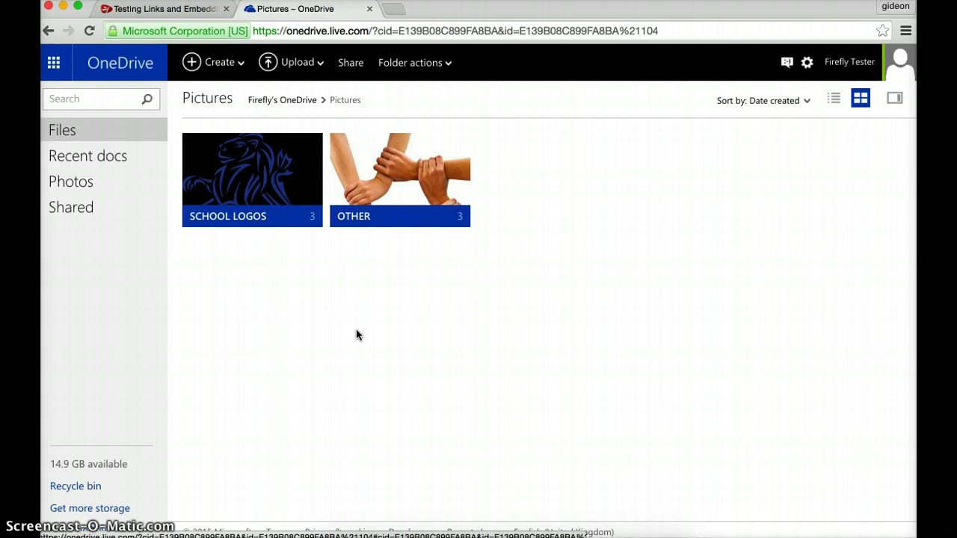
pyautogui.click(303, 102)
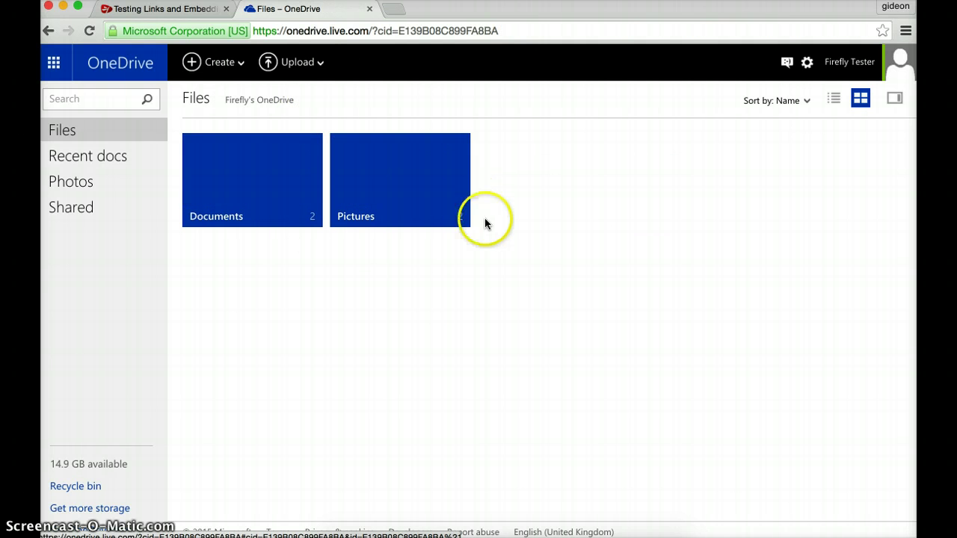
pyautogui.click(243, 203)
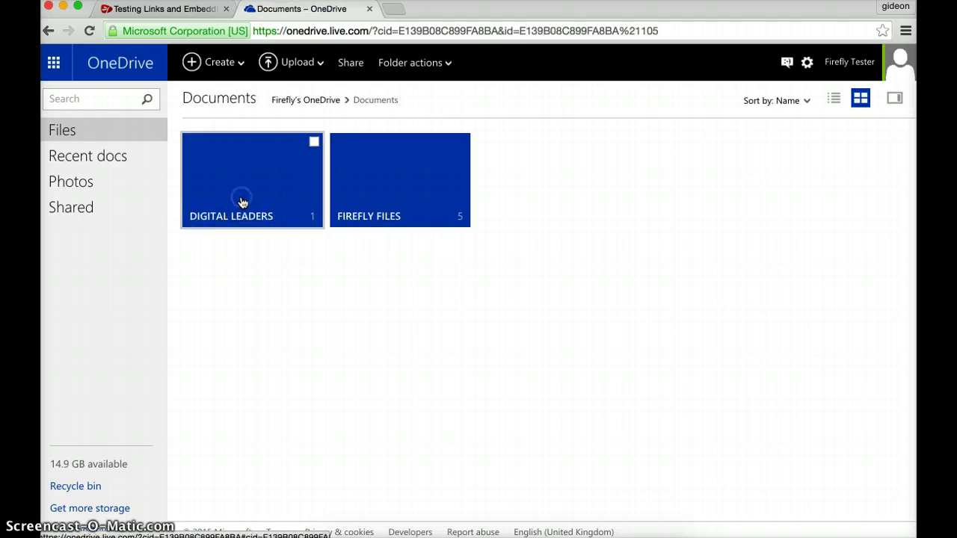
pyautogui.click(390, 194)
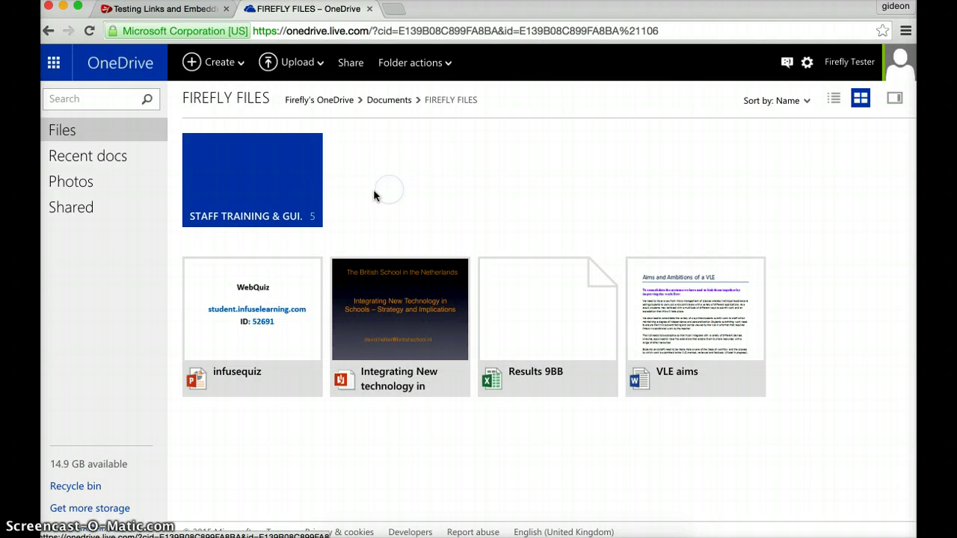
# Select the Results 9BB workbook in the FIREFLY FILES folder
pyautogui.click(505, 326)
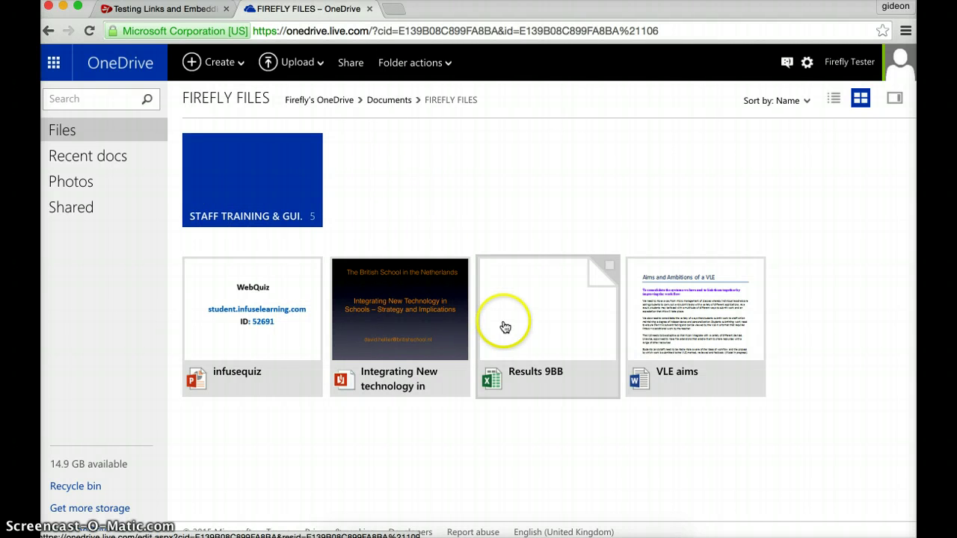
pyautogui.click(610, 267)
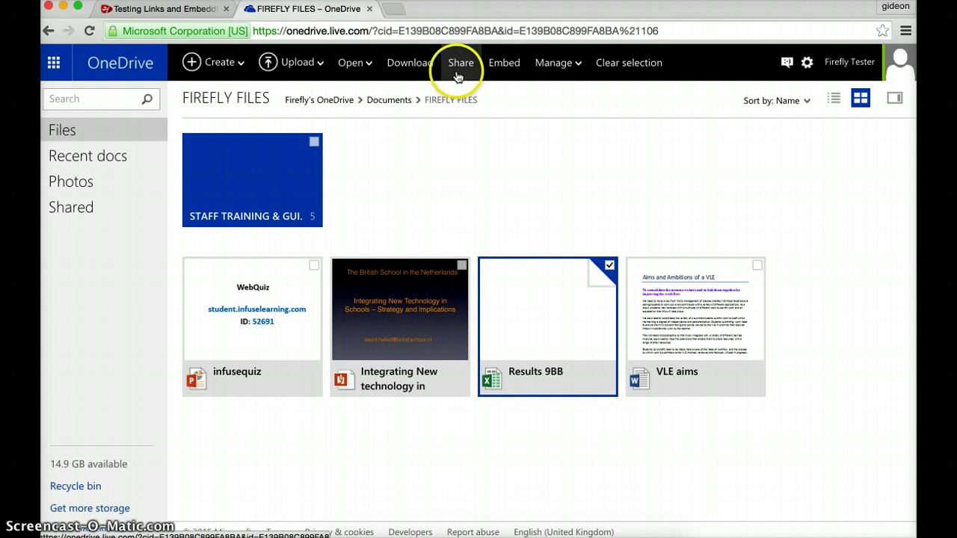